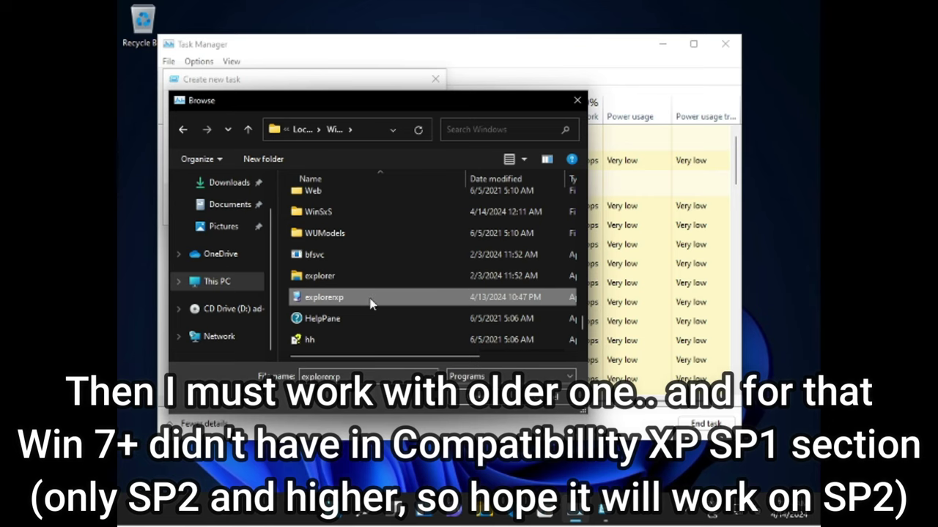
- Set explorerxp to Windows XP (Service Pack 2) compatibility with 16-bit (65536) color, administrator rights and the remaining options except 640 x 480 resolution
right_click(370, 304)
left_click(448, 287)
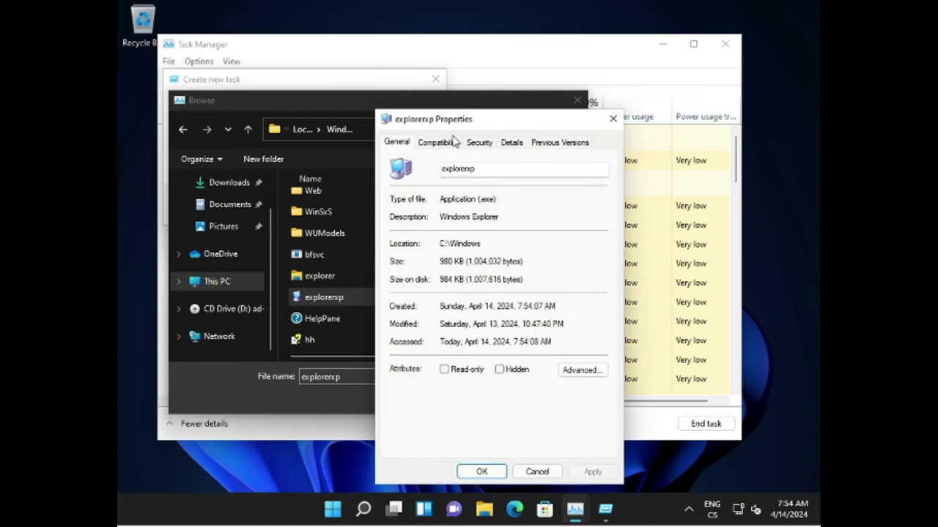
left_click(454, 142)
left_click(440, 234)
left_click(469, 251)
left_click(462, 282)
left_click(432, 294)
left_click(444, 311)
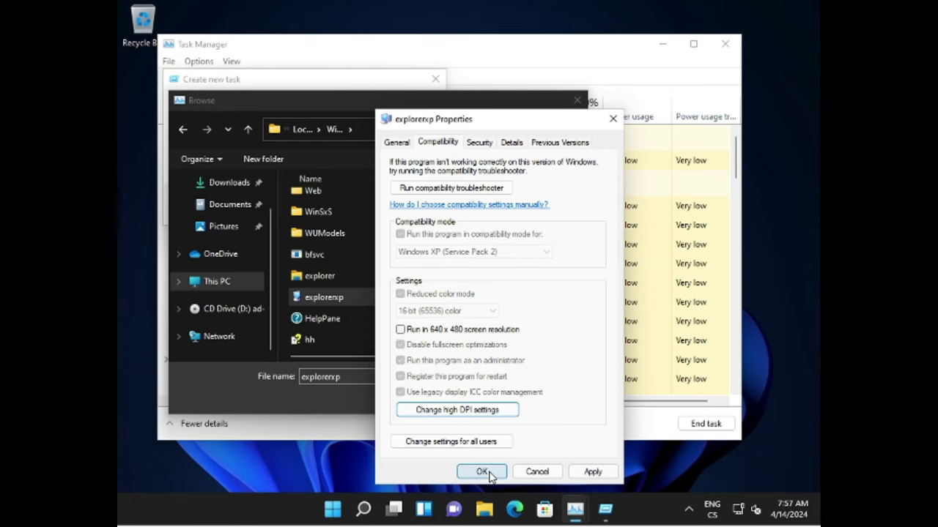
left_click(489, 475)
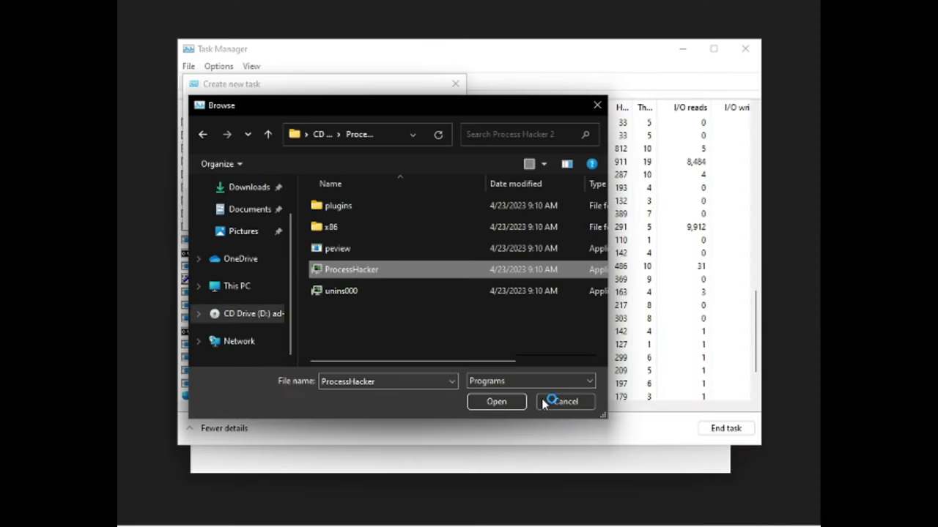
- Start ProcessHacker from the Process Hacker 2 folder on the CD drive and reposition its window
left_click(545, 400)
left_click(366, 211)
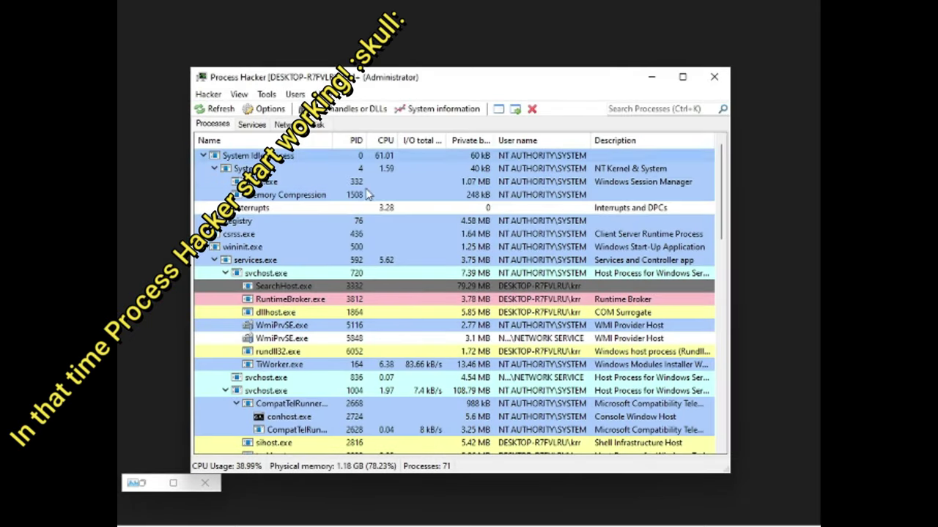
left_click_drag(262, 86, 278, 73)
left_click(221, 82)
left_click(238, 95)
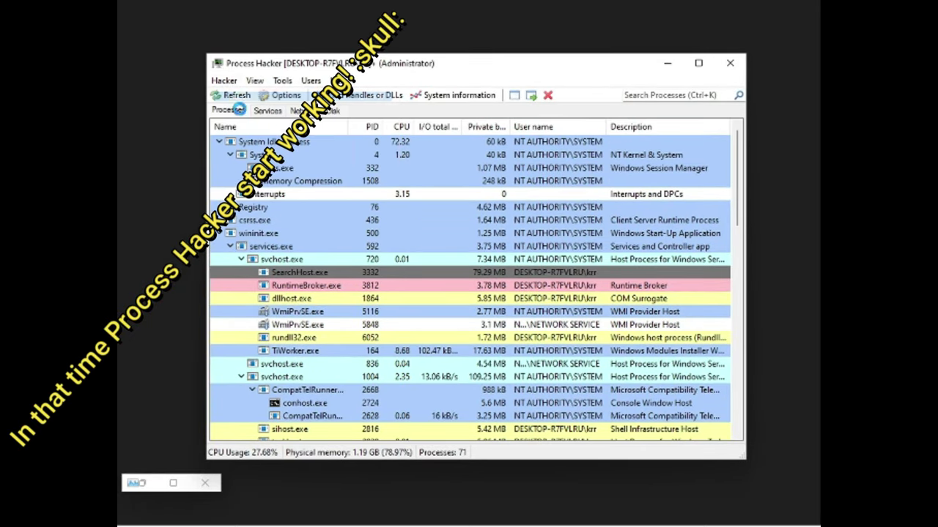
left_click(313, 221)
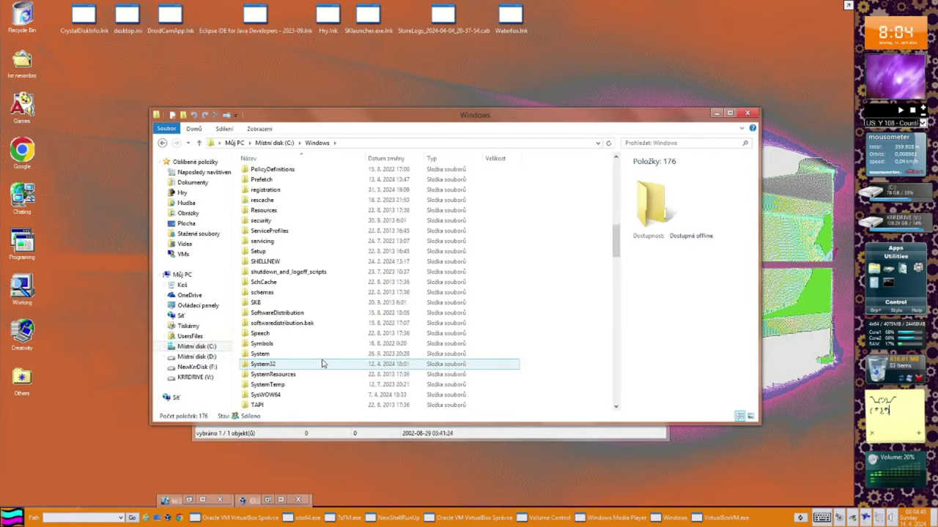
- Paste the Windows XP explorer.exe into the C:\Windows folder, keeping both the copied and the existing file
scroll(330, 359, "down", 5)
right_click(471, 304)
left_click(503, 356)
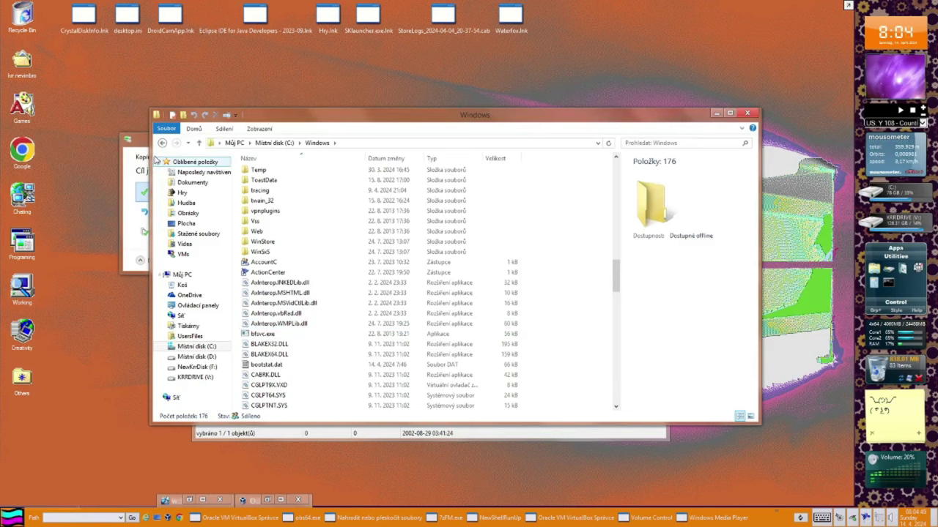
left_click(157, 264)
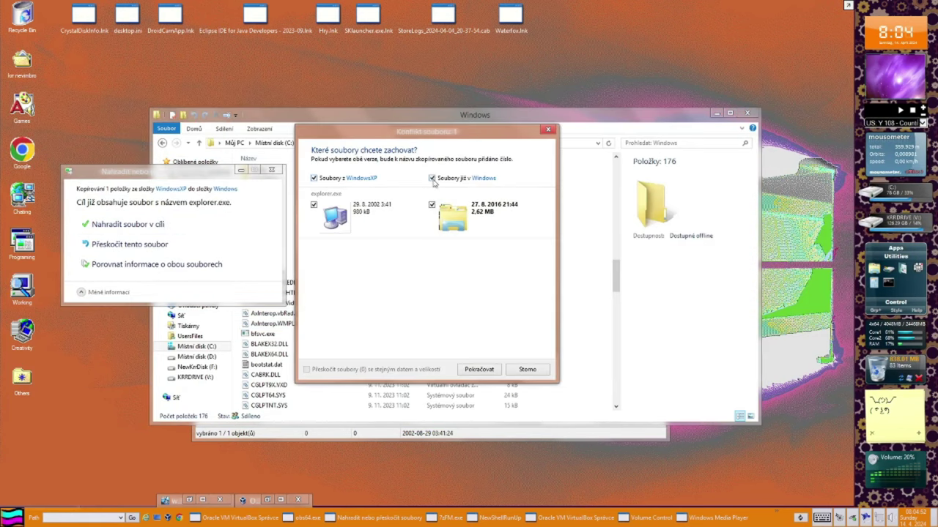
left_click(479, 370)
left_click(146, 239)
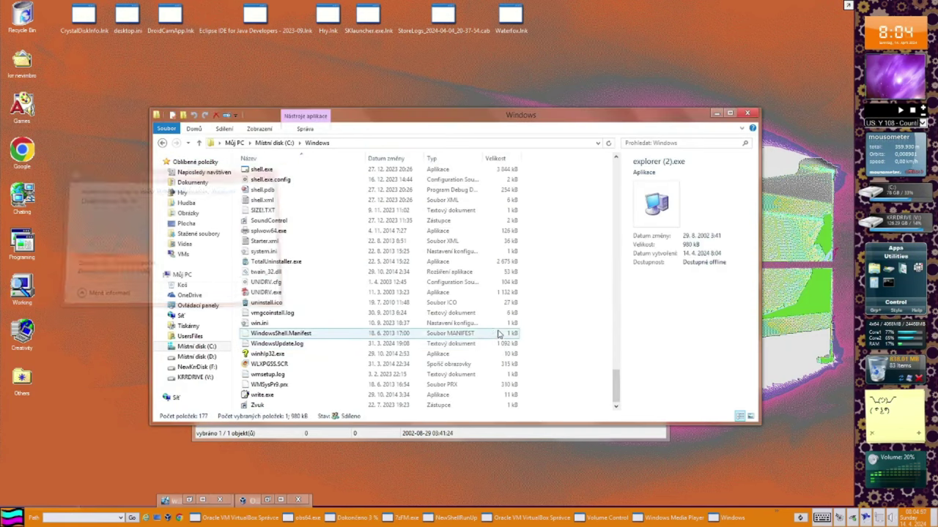
- Open the custom shell's About window and exit the shell
right_click(810, 518)
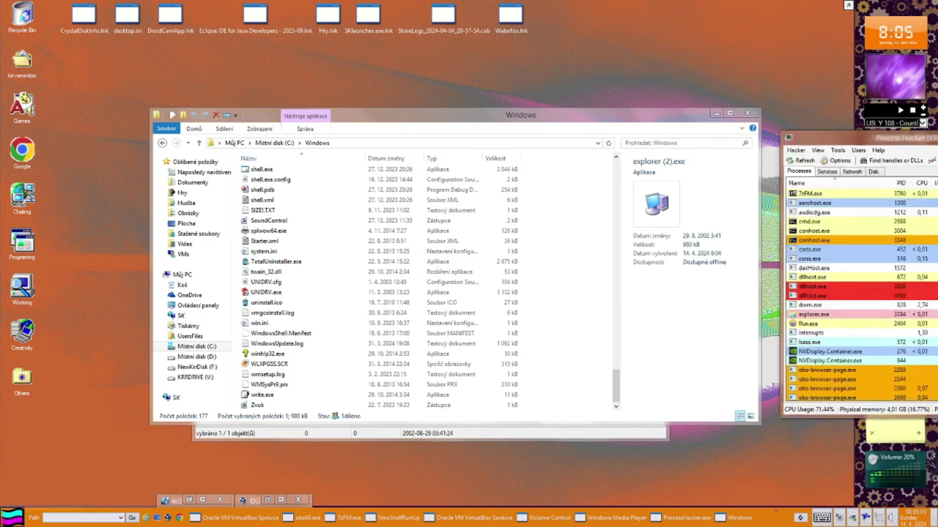
right_click(772, 520)
left_click(800, 501)
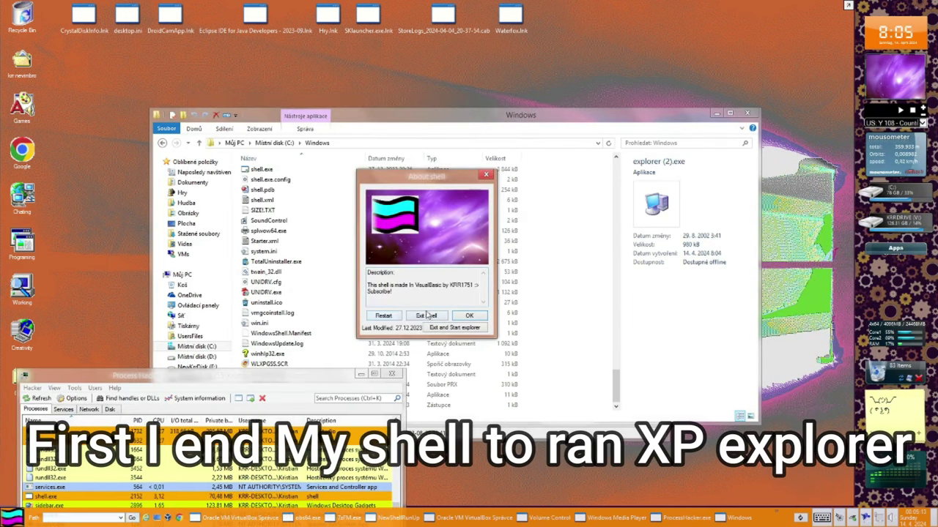
left_click(438, 317)
left_click(428, 316)
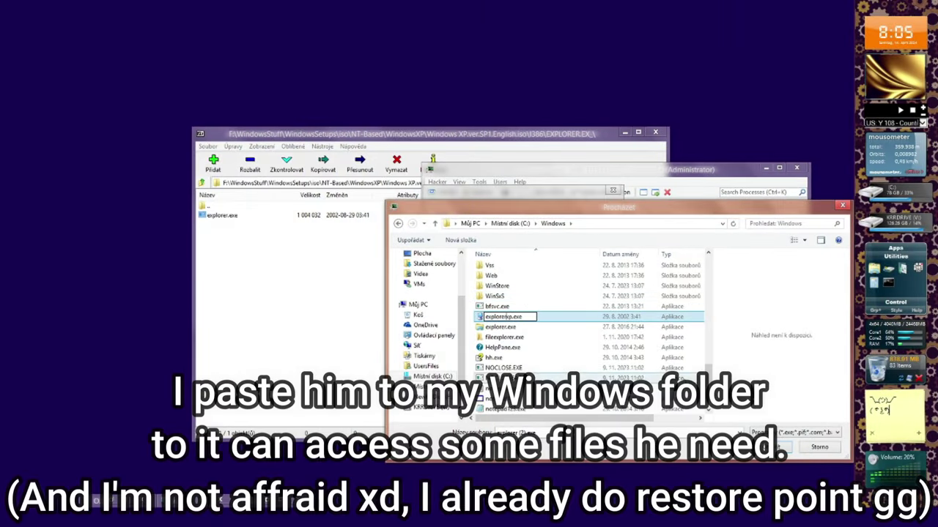
- Rename the pasted explorer (2).exe in C:\Windows to explorerxp.exe
key("Return")
right_click(630, 328)
left_click(525, 320)
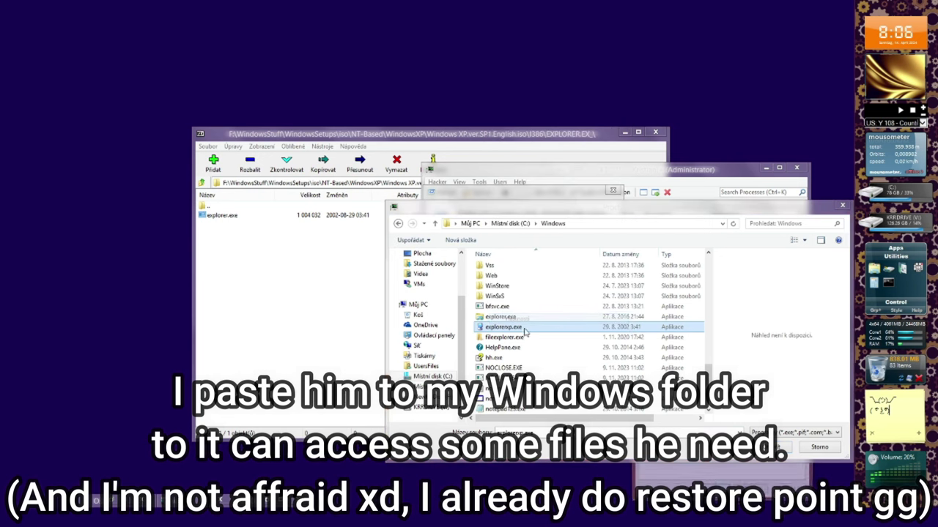
- Set explorerxp.exe to Windows XP (Service Pack 2) compatibility with 16-bit color, disabled high-DPI scaling, administrator rights and OneDrive file access
left_click_drag(792, 218, 646, 214)
left_click(813, 271)
left_click_drag(685, 271, 67, 59)
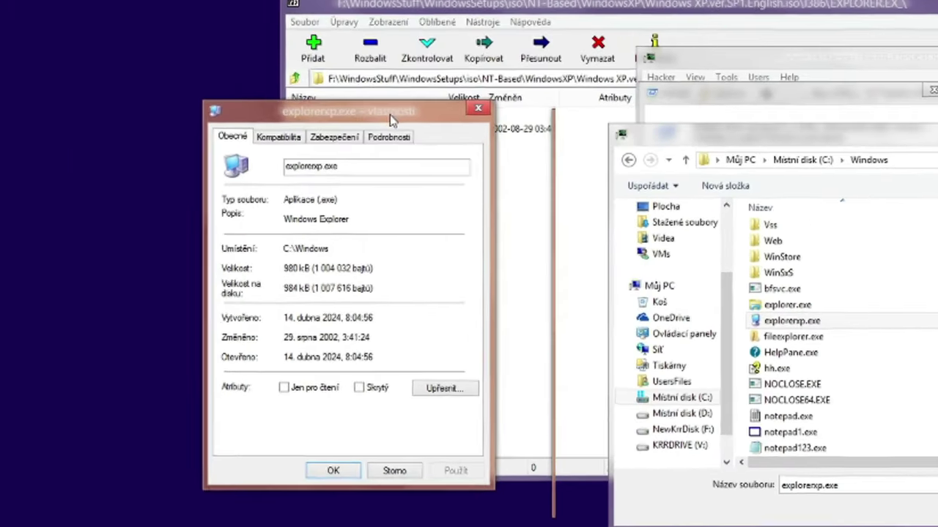
left_click(59, 66)
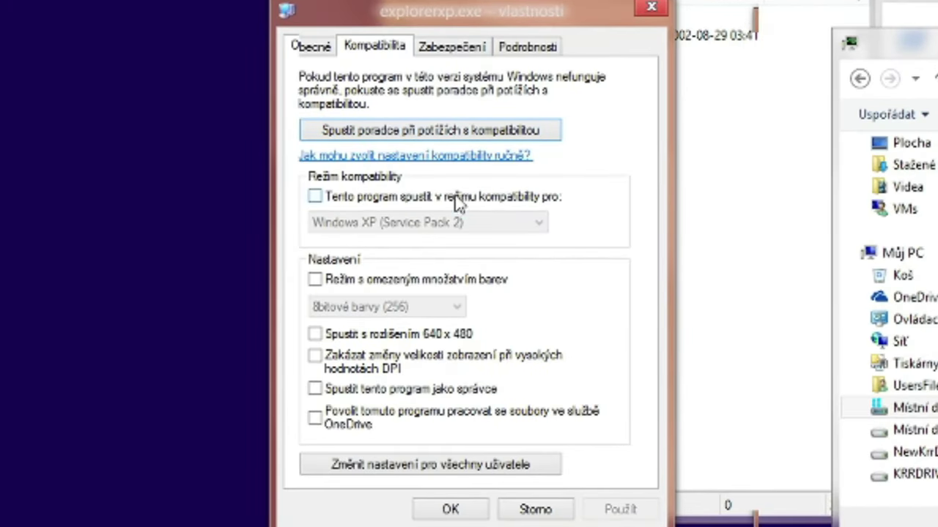
left_click(454, 196)
left_click(469, 222)
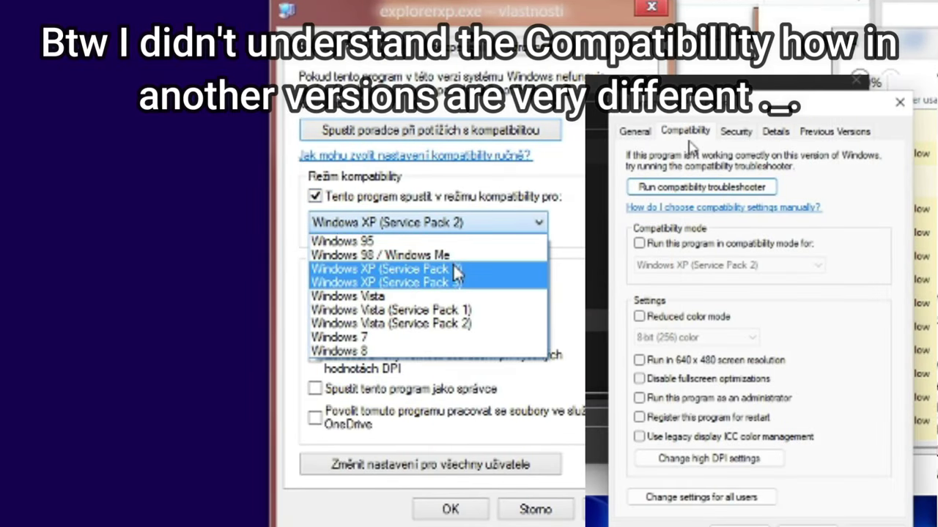
left_click(454, 270)
left_click(379, 308)
left_click(337, 340)
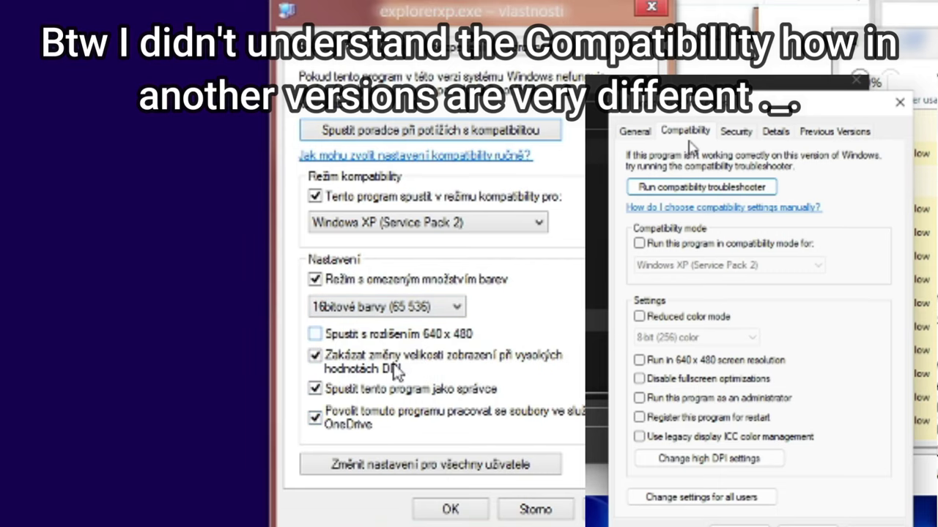
left_click(450, 509)
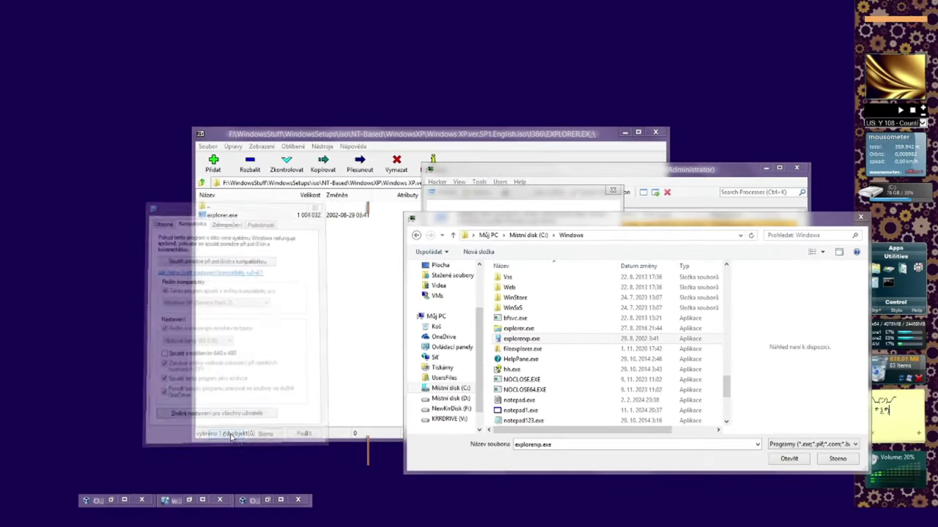
- Try to run C:\Windows\explorerxp.exe with administrator rights and dismiss the resulting dialog
double_click(515, 339)
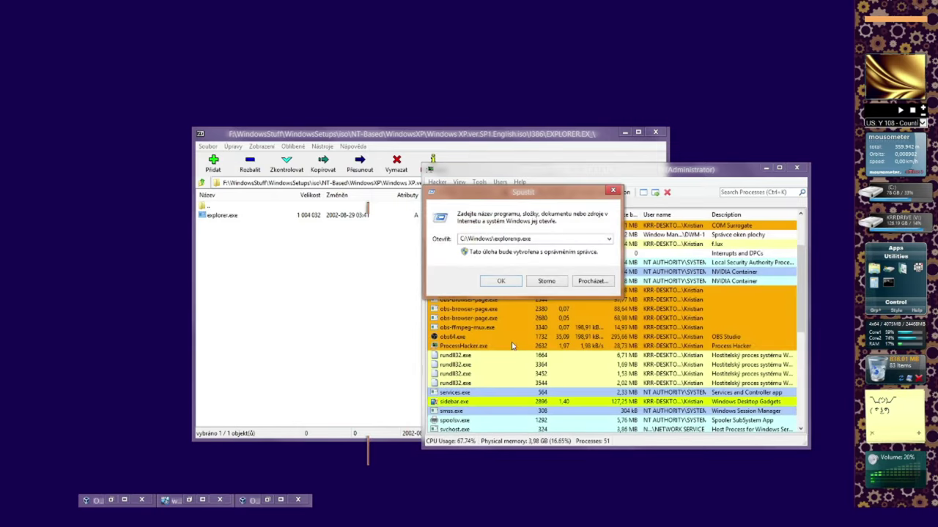
left_click(512, 281)
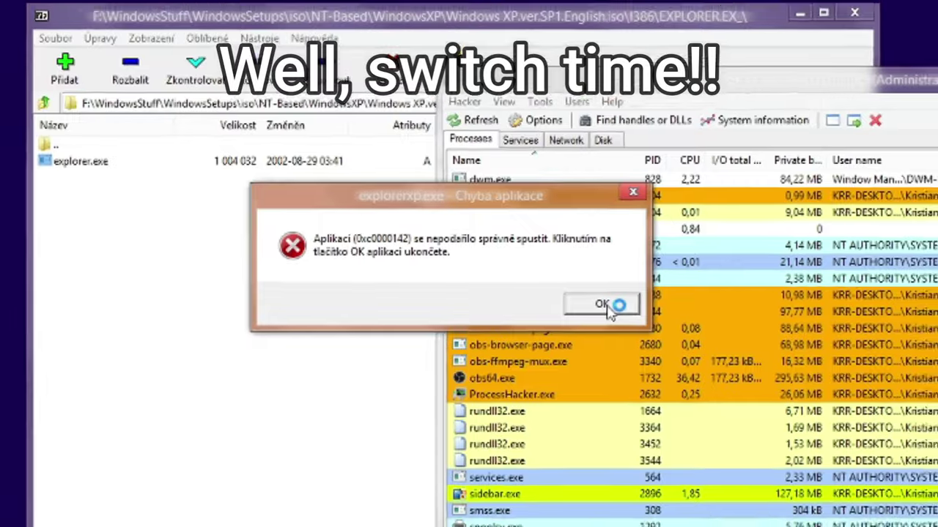
left_click(714, 323)
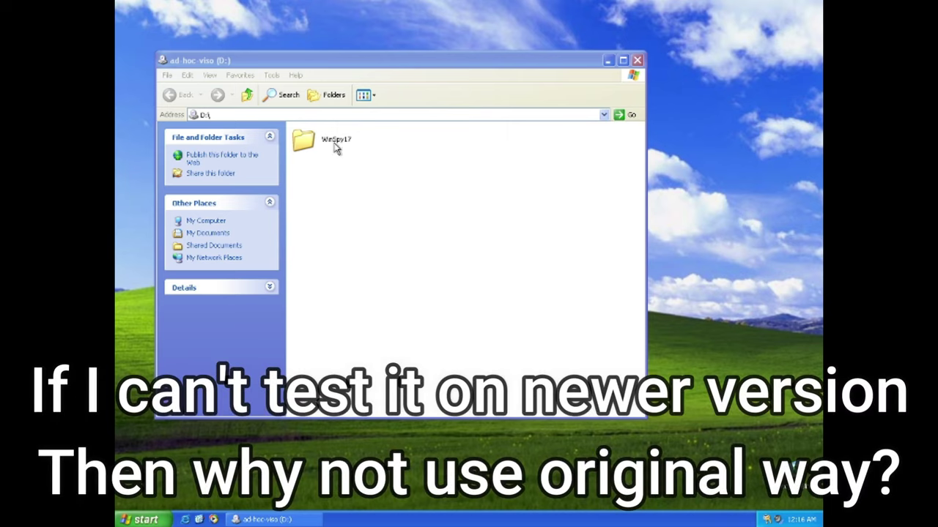
- On the Windows XP machine, launch WinSpy from the WinSpy17 folder and target the desktop's icon list with the Finder Tool
left_click(335, 145)
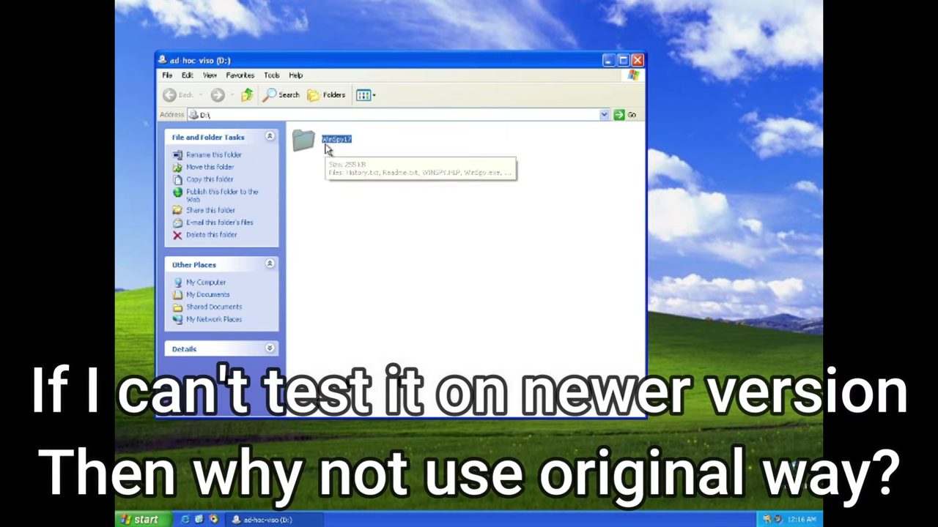
double_click(335, 145)
double_click(318, 187)
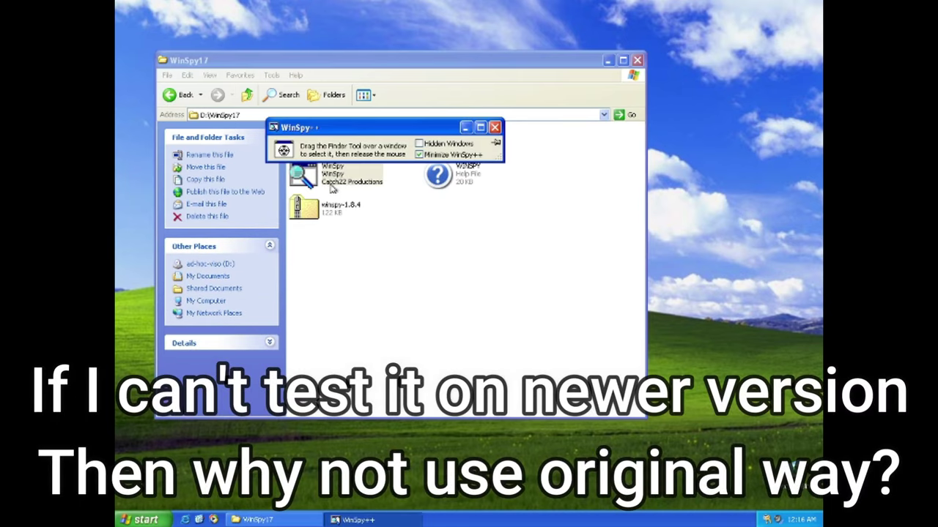
left_click_drag(283, 152, 729, 138)
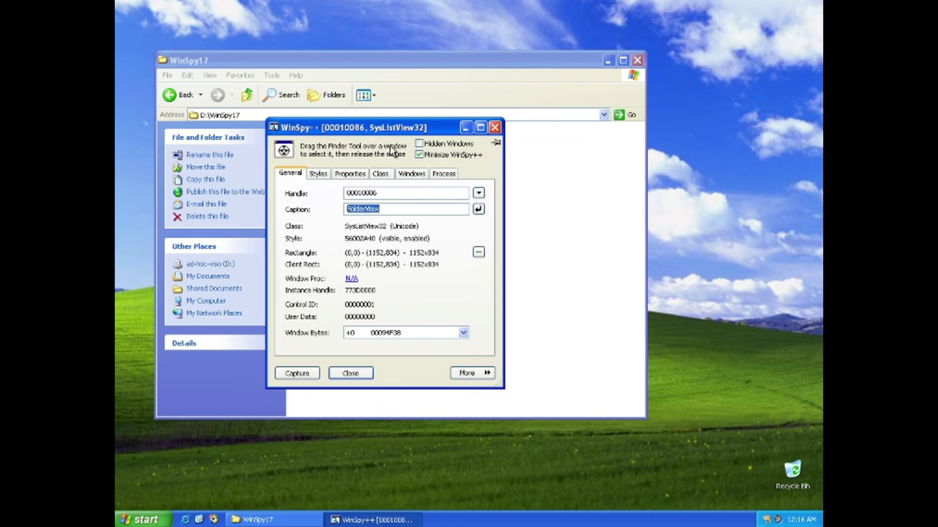
- Change the FolderView list's window style to 90DF2A40, making it a visible overlapped popup window with a horizontal scroll bar
left_click(636, 60)
left_click(318, 174)
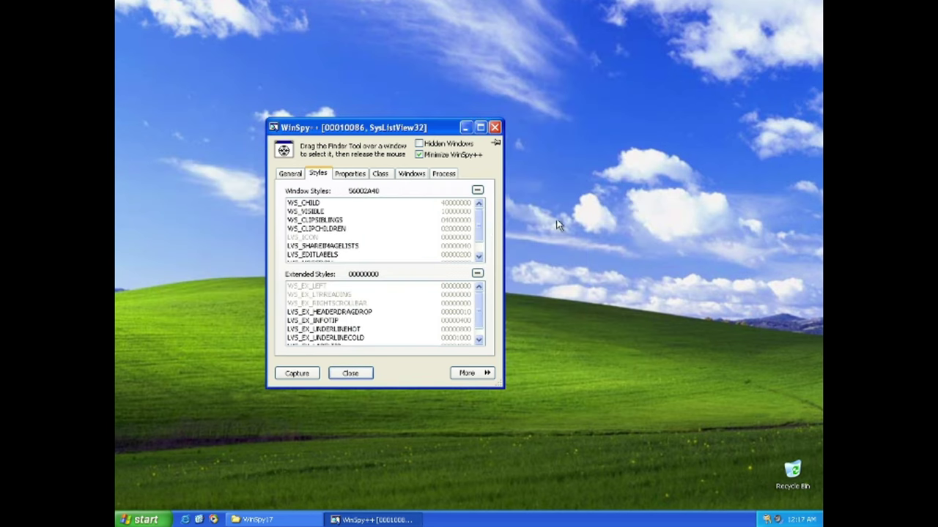
left_click(478, 190)
scroll(458, 308, "down", 9)
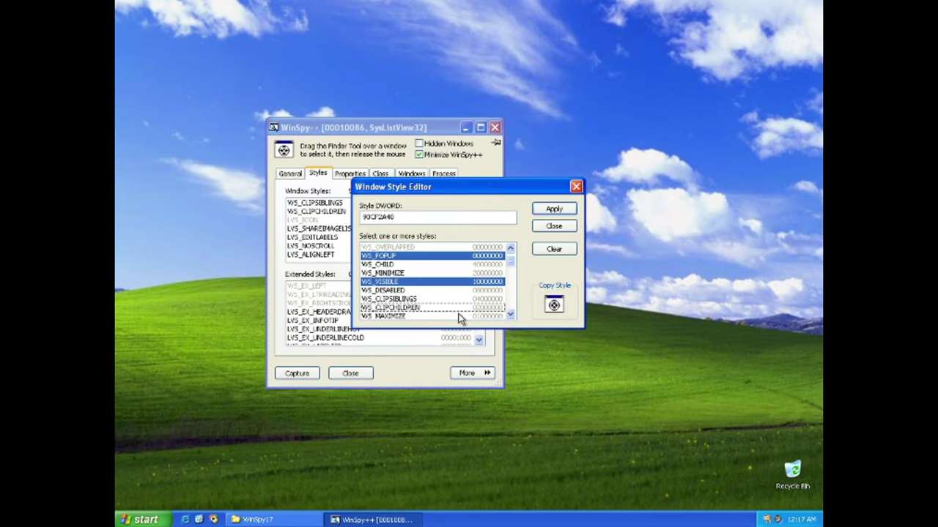
left_click(511, 316)
left_click(554, 209)
left_click(554, 226)
- Move the detached FolderView window away from the screen corner and draw selection rectangles inside it
left_click_drag(117, 2, 334, 238)
left_click_drag(630, 247, 600, 164)
left_click_drag(712, 314, 598, 184)
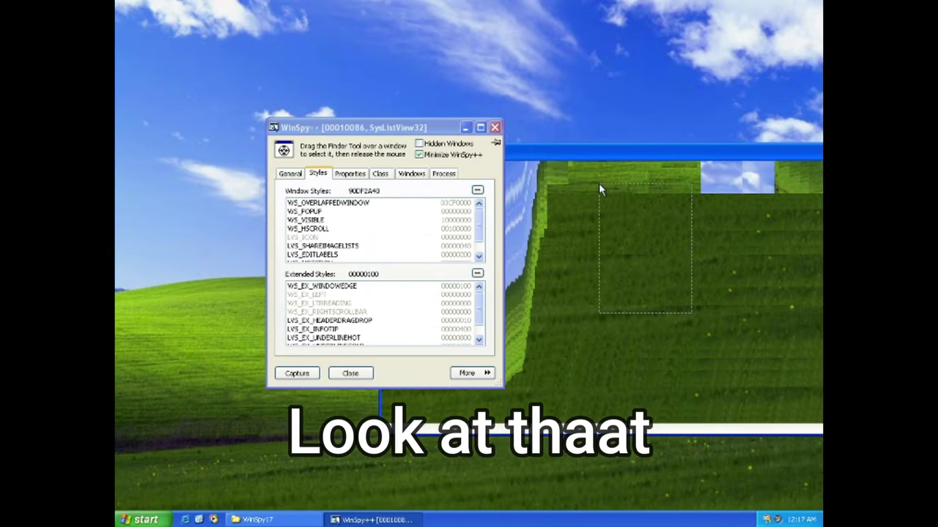
left_click_drag(381, 128, 256, 39)
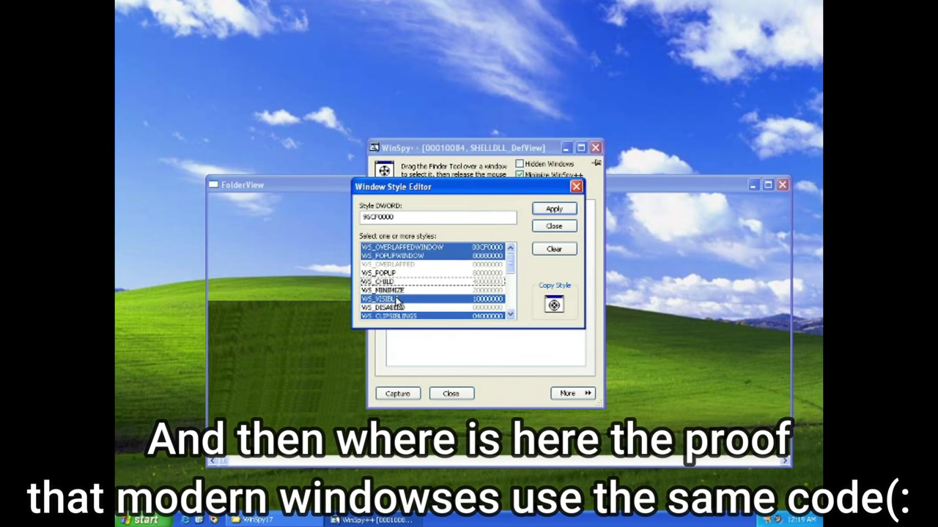
- Apply window style 90FF0000 to SHELLDLL_DefView, making it a visible overlapped popup window with vertical and horizontal scroll bars
scroll(399, 301, "down", 5)
left_click(399, 247)
left_click(399, 255)
left_click(404, 290)
left_click(554, 210)
- Reposition the "Unknown layer on XP!" and FolderView windows so both title bars are accessible behind WinSpy++
left_click_drag(351, 25, 450, 130)
left_click_drag(444, 10, 551, 214)
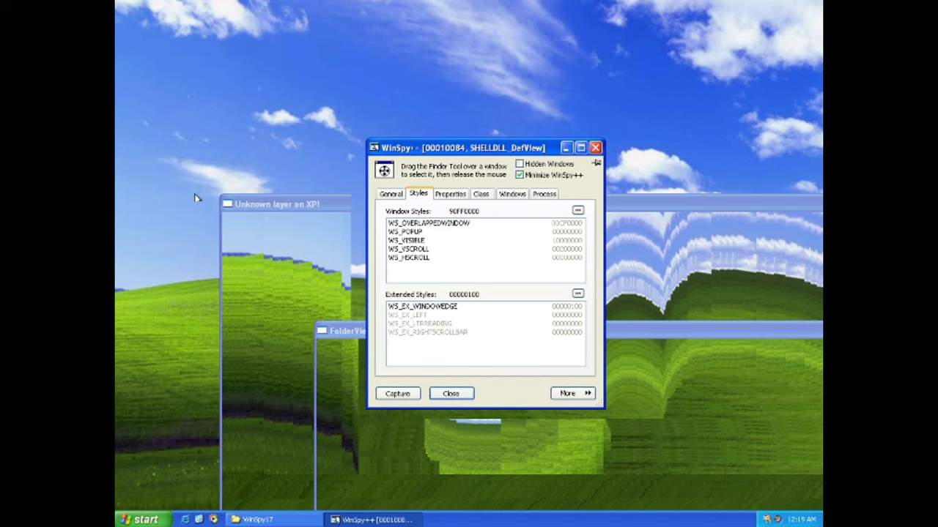
left_click_drag(247, 204, 235, 68)
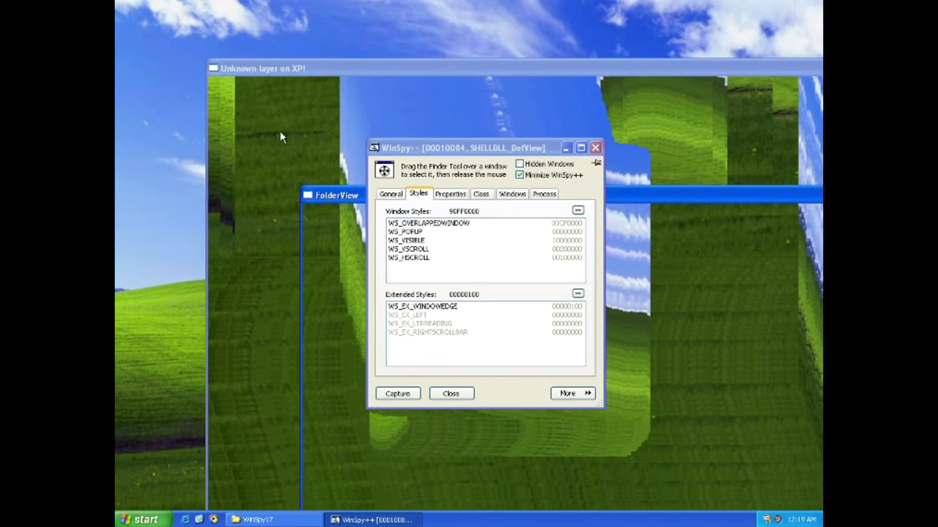
- Check whether the "Unknown layer on XP!" window offers a context menu
right_click(281, 137)
left_click(326, 285)
right_click(247, 144)
left_click(314, 68)
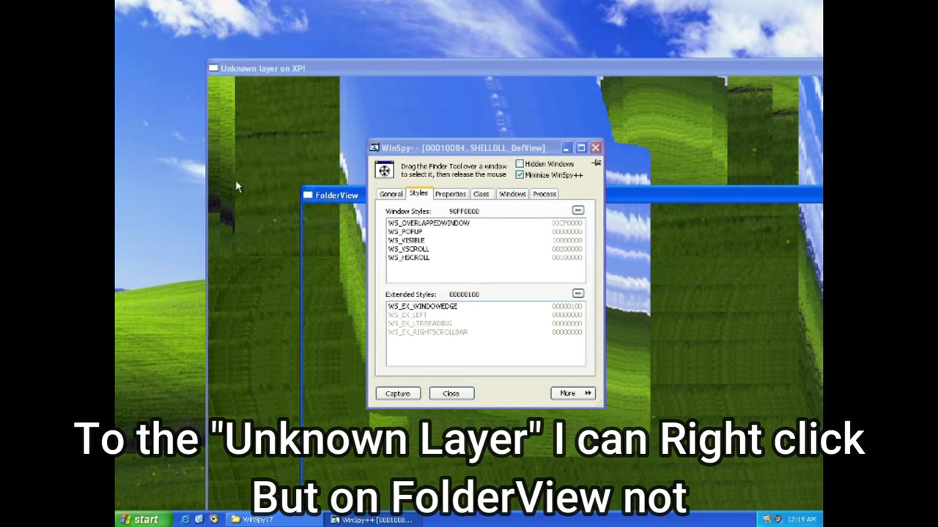
- Create a new folder from the "Unknown layer on XP!" window's context menu and accept its default name
right_click(254, 163)
mouse_move(279, 223)
left_click(371, 227)
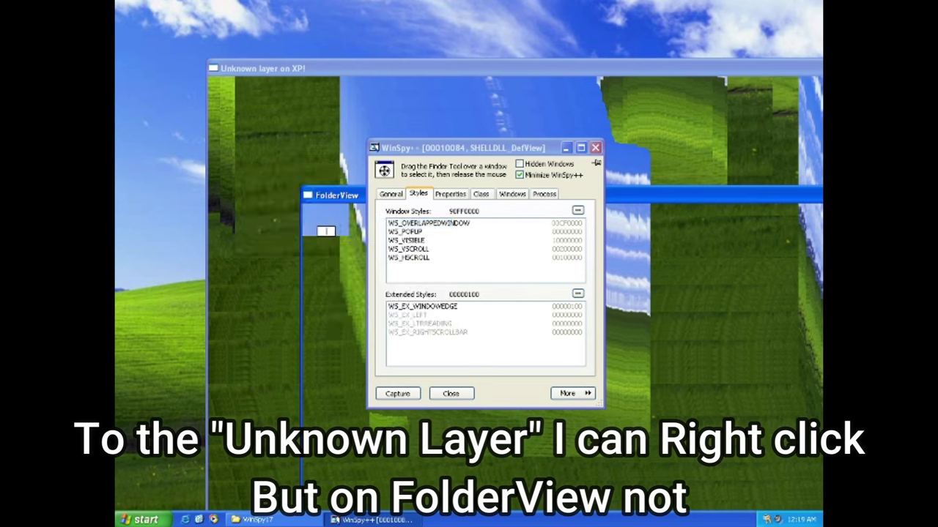
key("Return")
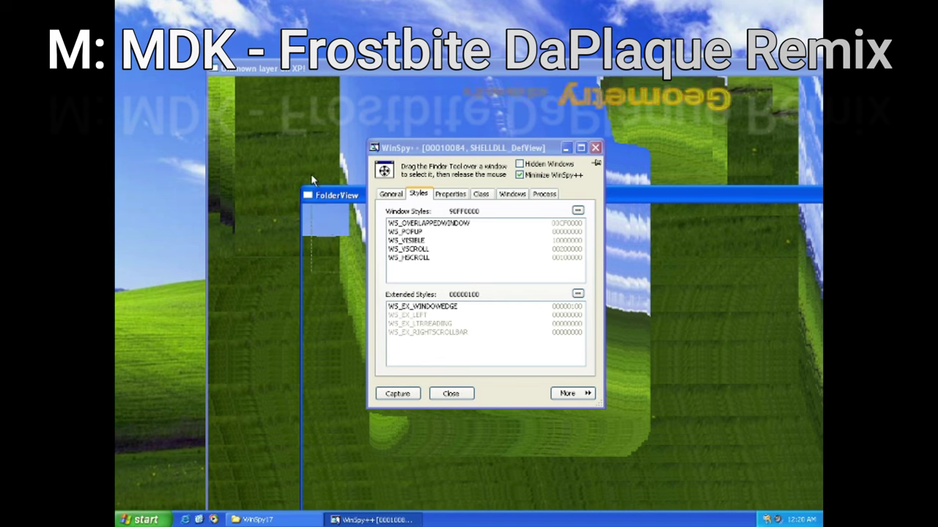
- Examine the context menus at several spots of the "Unknown layer on XP!" window with the new folder selected
right_click(303, 114)
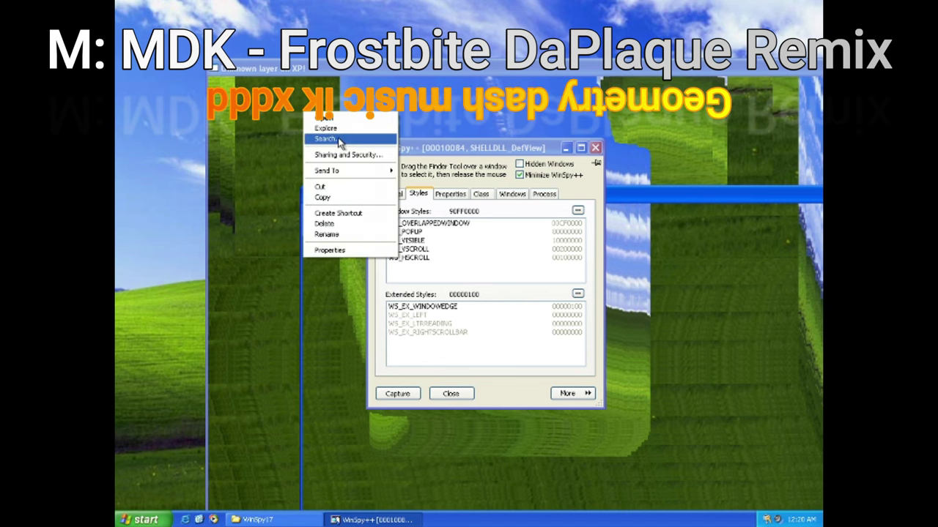
right_click(259, 201)
right_click(225, 326)
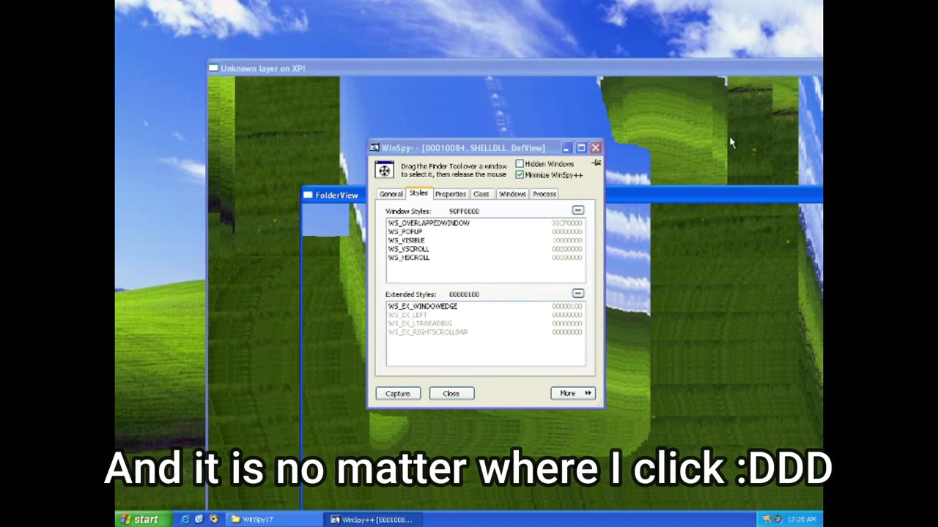
- Check the context menu at two more spots in the upper part of the "Unknown layer on XP!" window
right_click(634, 137)
right_click(699, 167)
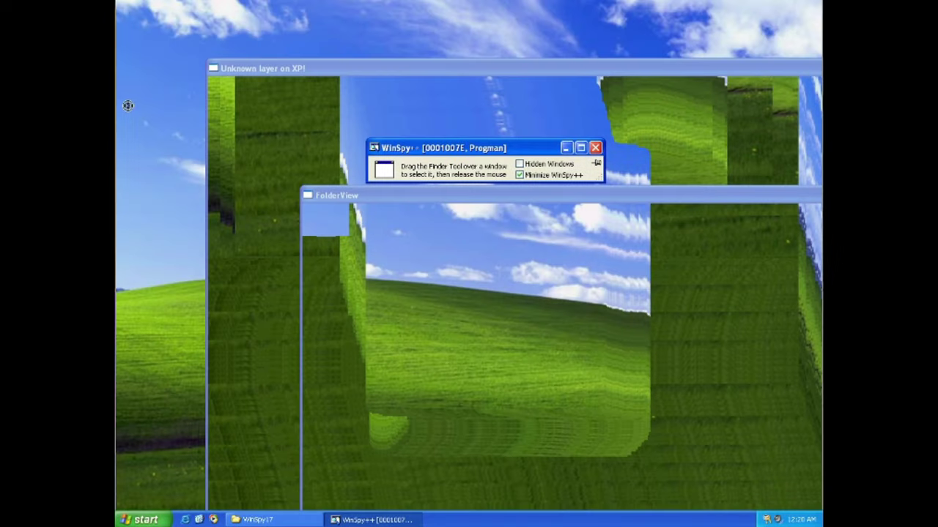
- Target the desktop's Program Manager window with the Finder Tool and select WS_OVERLAPPEDWINDOW for its window styles
left_click_drag(128, 106, 127, 106)
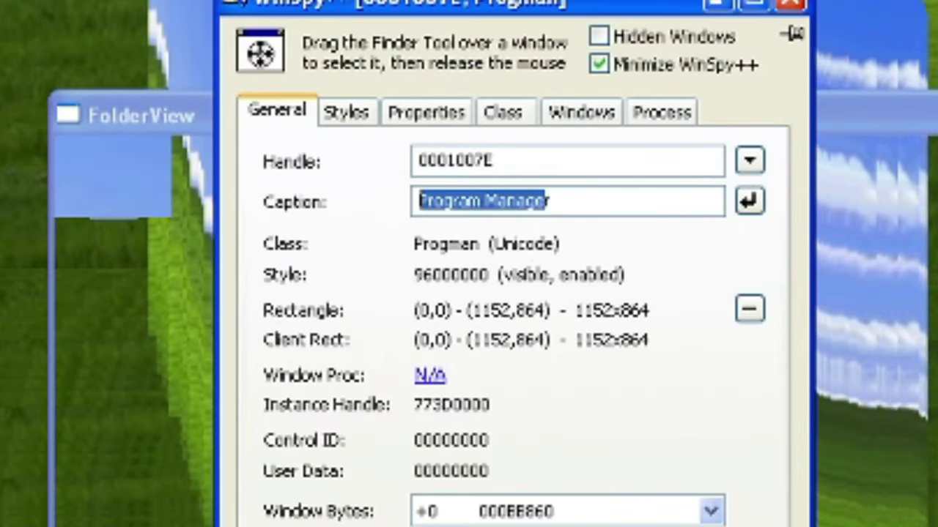
left_click(350, 113)
left_click(577, 213)
left_click(405, 248)
left_click(407, 257)
scroll(403, 291, "down", 1)
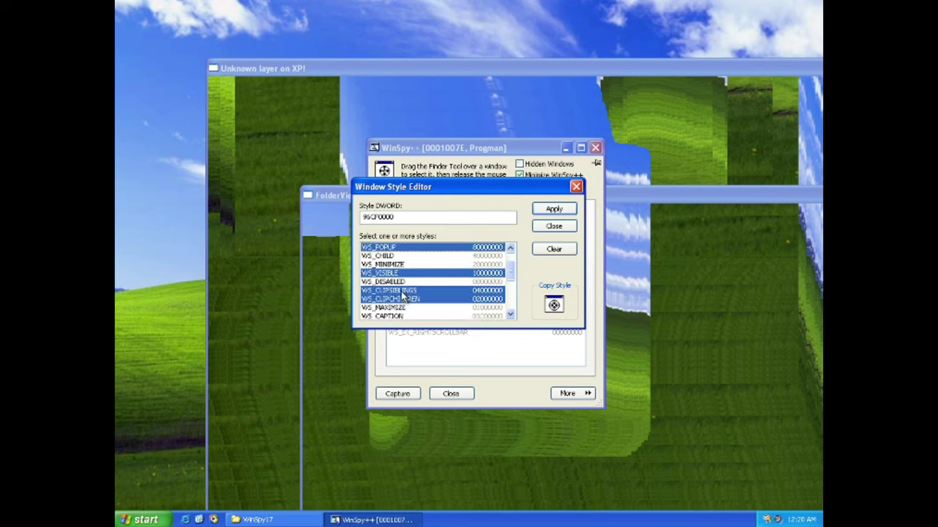
- Remove WS_CLIPSIBLINGS and WS_CLIPCHILDREN, add WS_VSCROLL and WS_HSCROLL, apply the Program Manager styles, and deselect WS_THICKFRAME
left_click(404, 291)
left_click(403, 299)
scroll(397, 293, "down", 3)
left_click(394, 308)
left_click(555, 209)
left_click(392, 274)
left_click(366, 45)
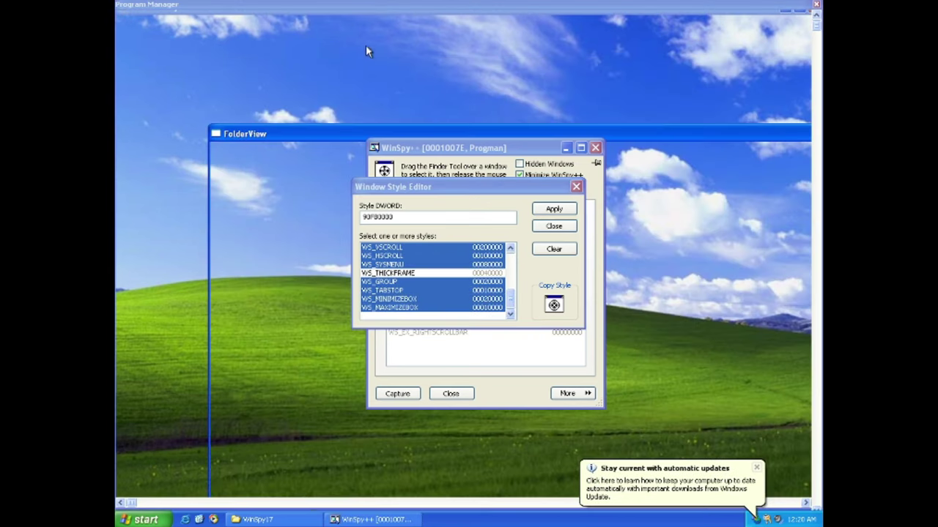
left_click(554, 226)
- Add the extended styles WS_EX_DLGMODALFRAME, WS_EX_NOPARENTNOTIFY and WS_EX_TOPMOST to Program Manager and remove WS_EX_TOOLWINDOW
left_click(579, 294)
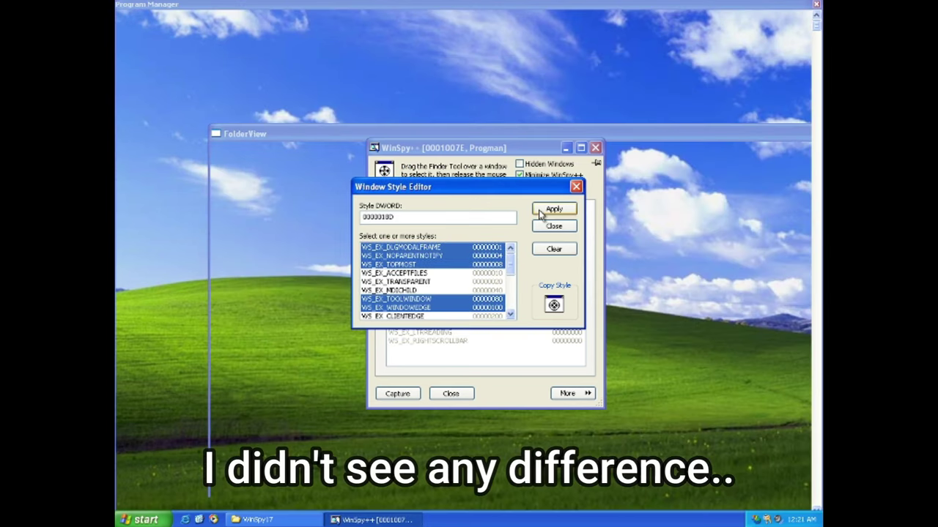
left_click(415, 301)
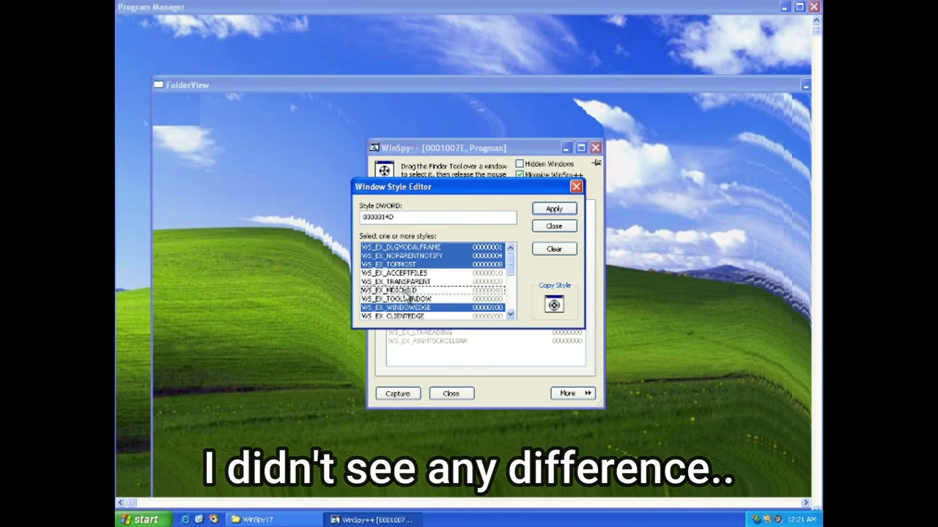
scroll(460, 310, "down", 2)
scroll(448, 286, "down", 2)
left_click(408, 299)
- Add WS_EX_CLIENTEDGE and WS_EX_CONTEXTHELP to Program Manager's extended styles, apply them and close the style editor
scroll(425, 285, "up", 4)
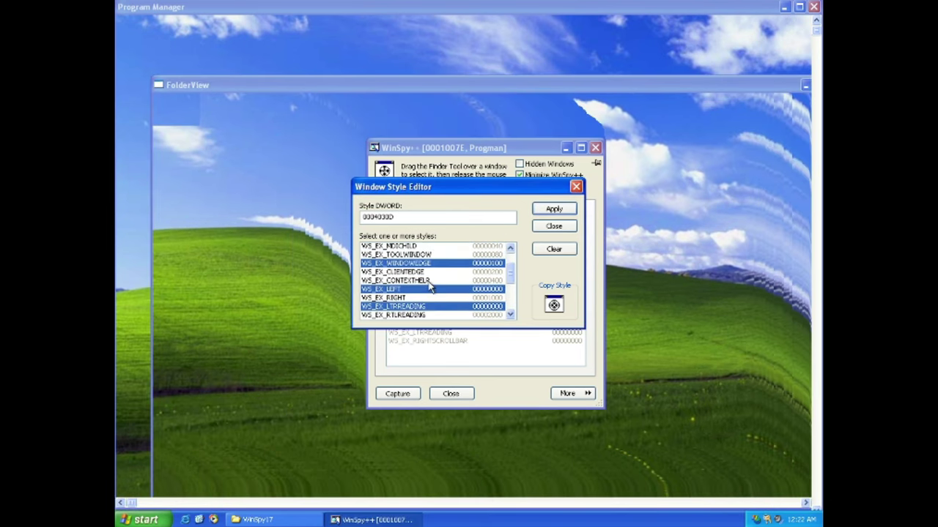
left_click(426, 273)
left_click(426, 282)
left_click(548, 213)
left_click(553, 225)
- Move the WinSpy++ window aside and test how the restyled Program Manager and FolderView windows respond
left_click_drag(526, 149, 621, 146)
left_click(816, 98)
left_click_drag(479, 168, 323, 45)
left_click(486, 190)
left_click(630, 223)
left_click(762, 113)
left_click(662, 145)
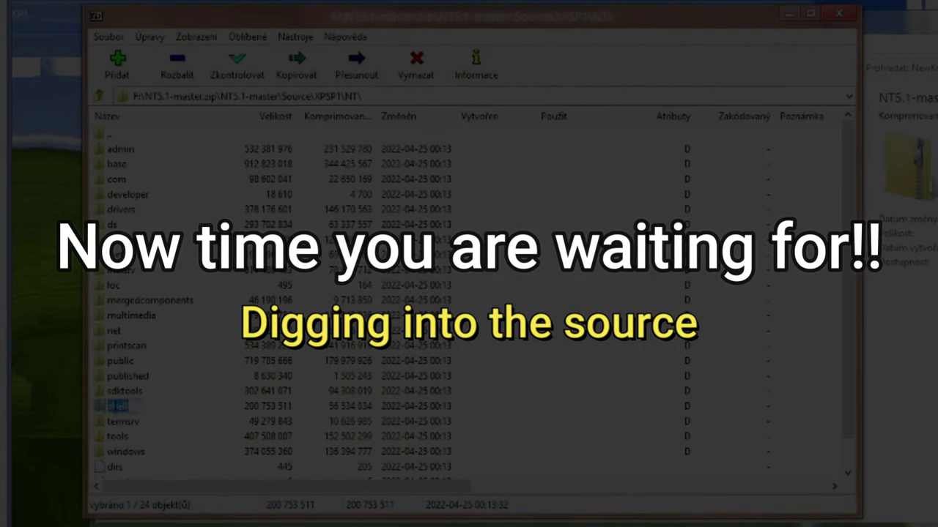
- In 7-Zip, open the shell\explorer folder of the XPSP1 source archive and look through its files
double_click(113, 407)
scroll(296, 297, "down", 5)
scroll(295, 296, "up", 5)
double_click(125, 300)
scroll(183, 306, "down", 4)
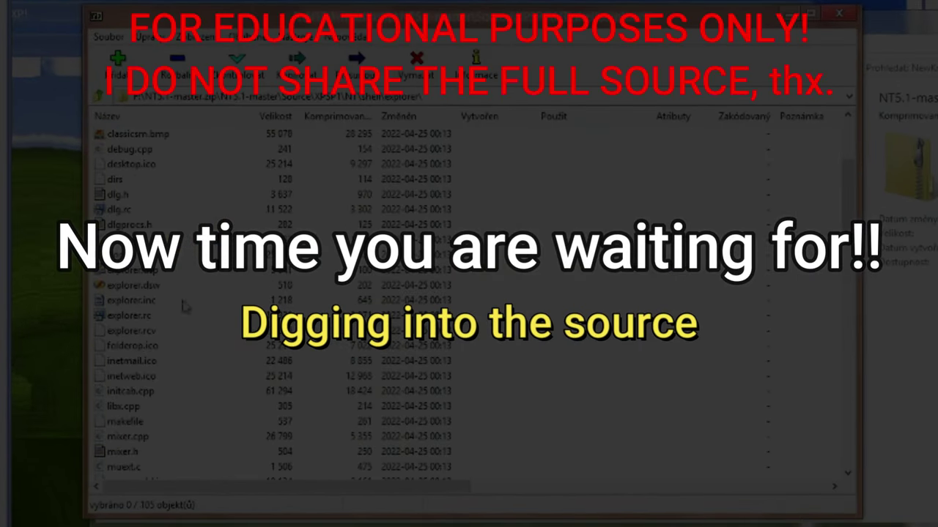
- Return to the shell folder and bring up the available actions for the explorer folder
scroll(184, 306, "up", 4)
left_click(100, 97)
right_click(109, 302)
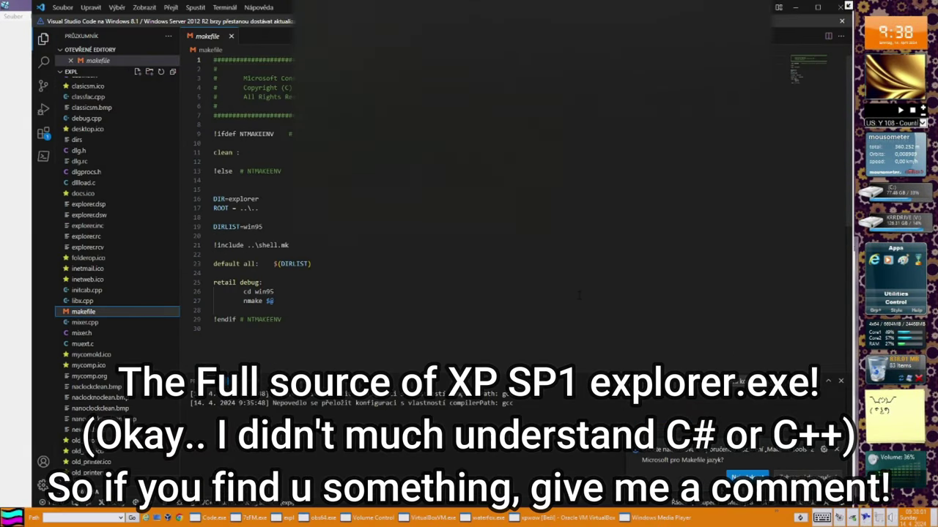
- In Visual Studio Code, look through the EXPL source files and look up a file by entering "desk"
scroll(113, 352, "down", 4)
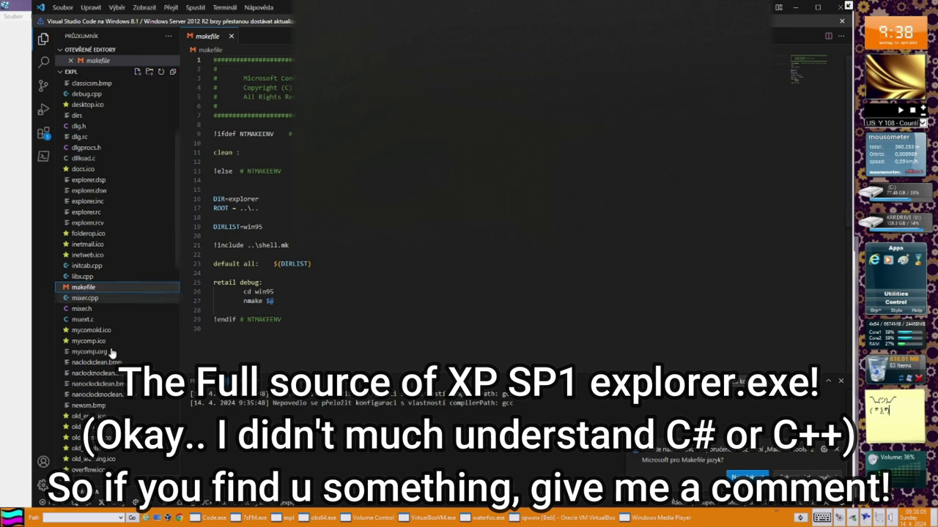
scroll(113, 351, "up", 12)
left_click(63, 7)
left_click(96, 96)
type("desk")
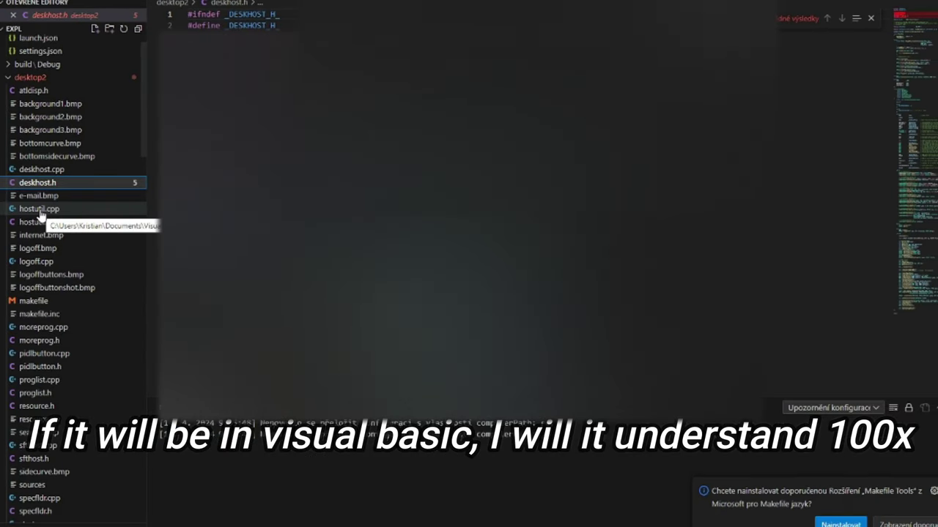
- Examine the desktop2 file list and read through the deskhost.h code
scroll(44, 219, "down", 6)
scroll(52, 250, "up", 7)
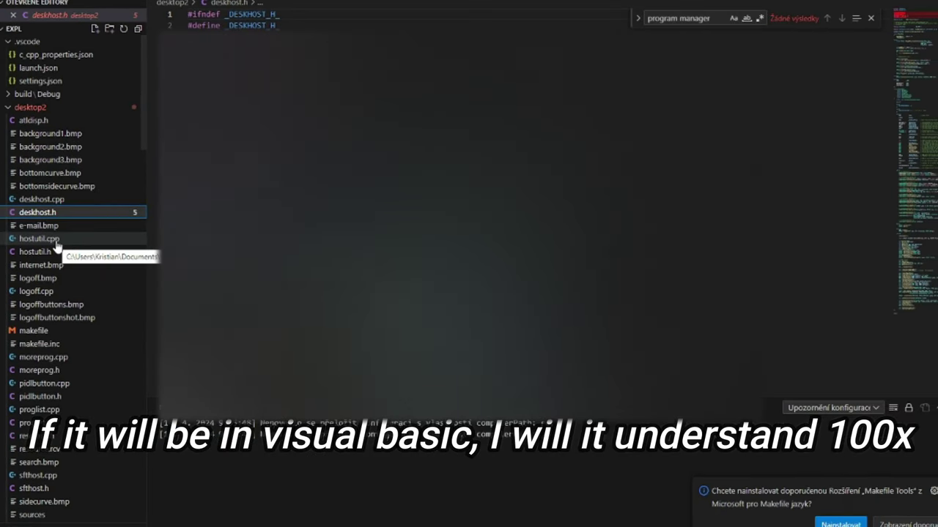
scroll(366, 227, "down", 3)
scroll(513, 220, "down", 4)
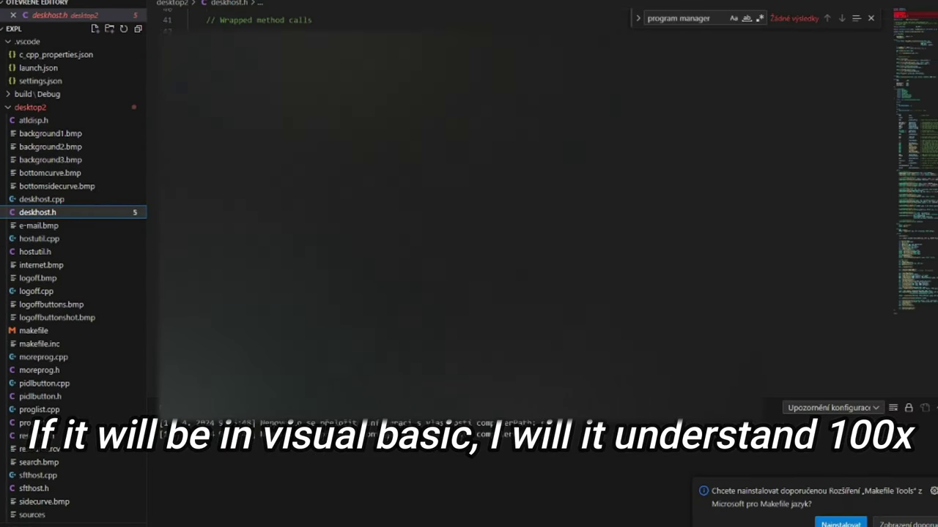
scroll(512, 219, "down", 7)
scroll(513, 220, "down", 5)
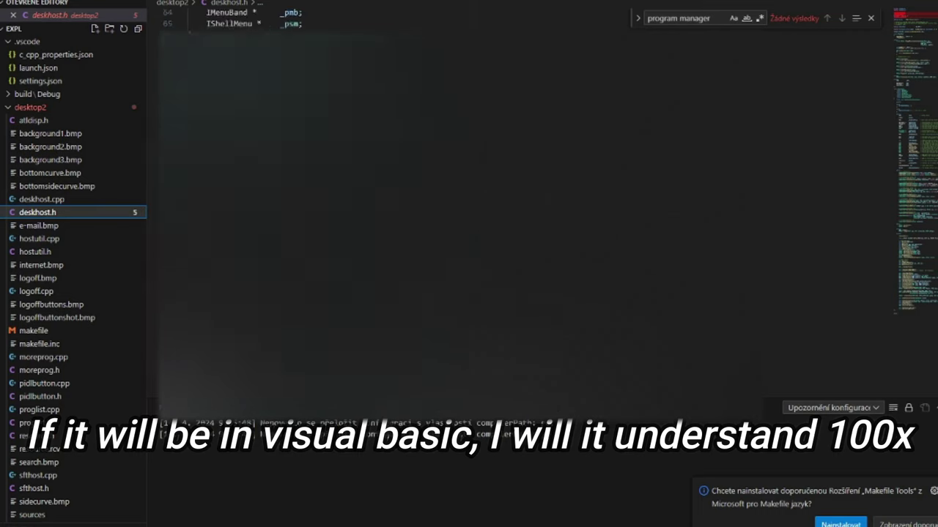
scroll(513, 220, "down", 2)
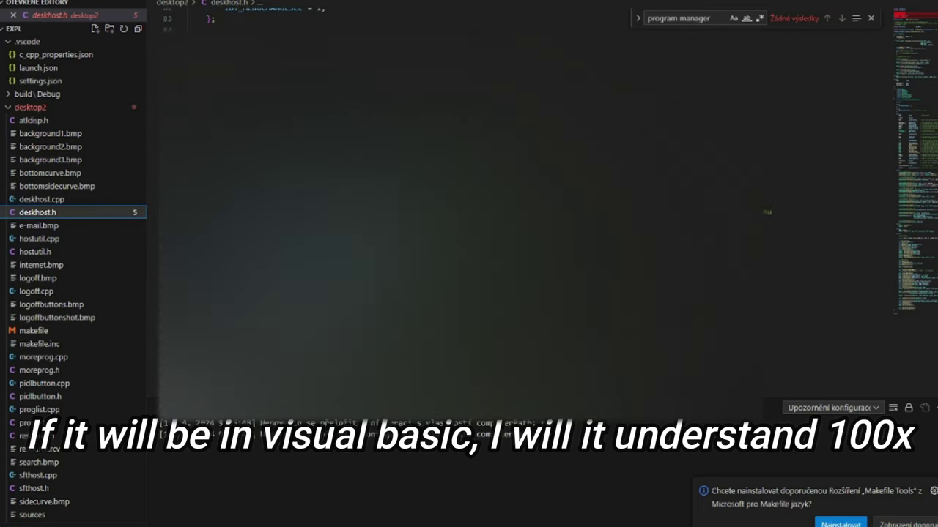
scroll(512, 220, "down", 20)
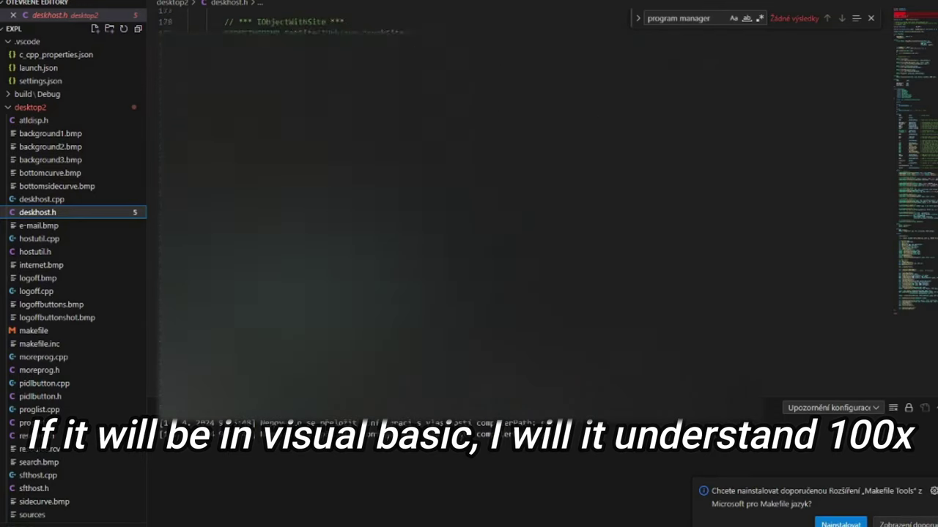
scroll(512, 220, "down", 15)
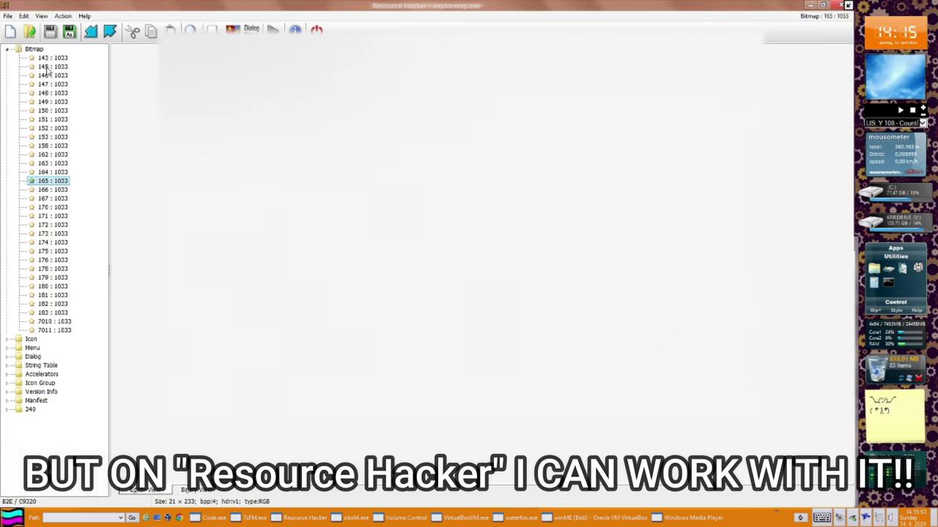
- In Resource Hacker, view the remaining bitmap resources of explorerxp.exe from 165 onward
key("Down")
key("Down")
key("Down")
key("Down")
key("Down")
key("Down")
key("Down")
key("Down")
key("Down")
key("Down")
key("Down")
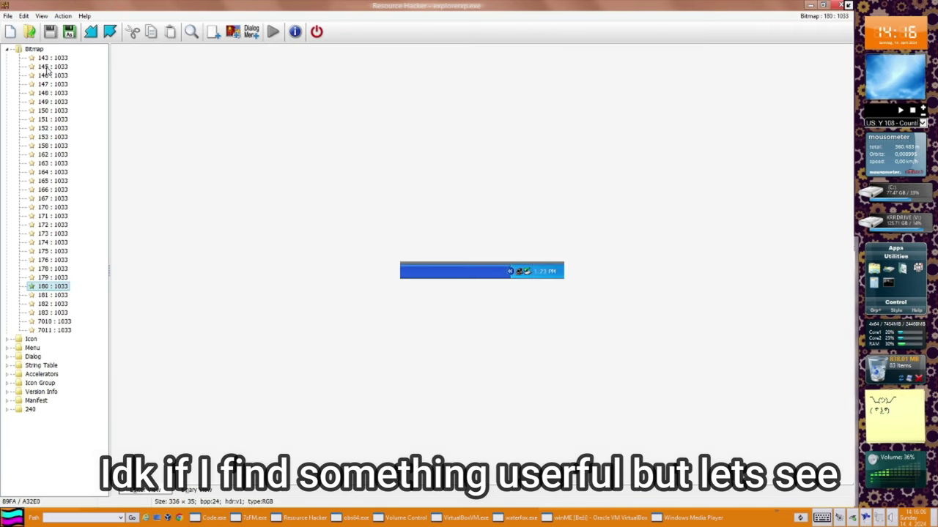
key("Down")
key("Down")
key("Down")
- Look at the first three icon resources and collapse the Icon group
key("Right")
key("Down")
key("Down")
key("Down")
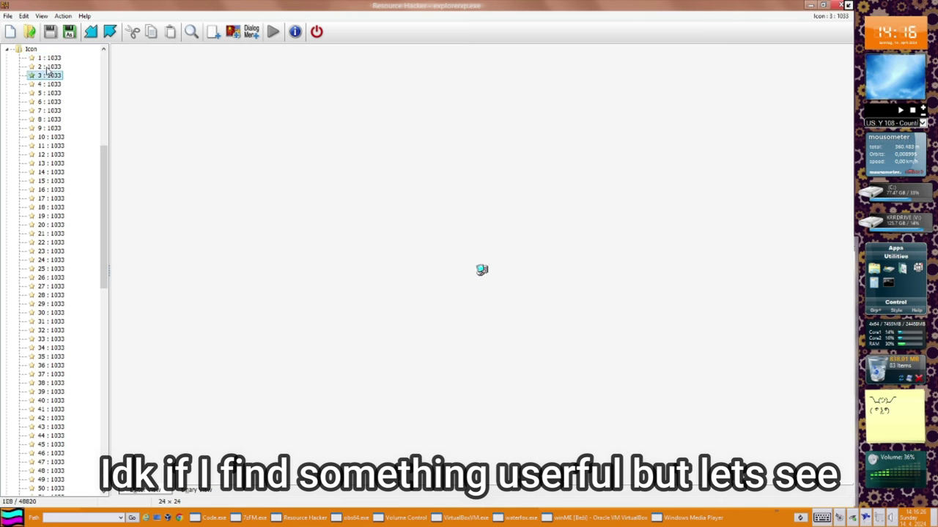
key("Left")
key("Left")
- Open menu resource 204, reposition its preview window and toggle the preview's Design Mode
key("Down")
key("Right")
key("Down")
left_click_drag(638, 405, 614, 320)
left_click(472, 367)
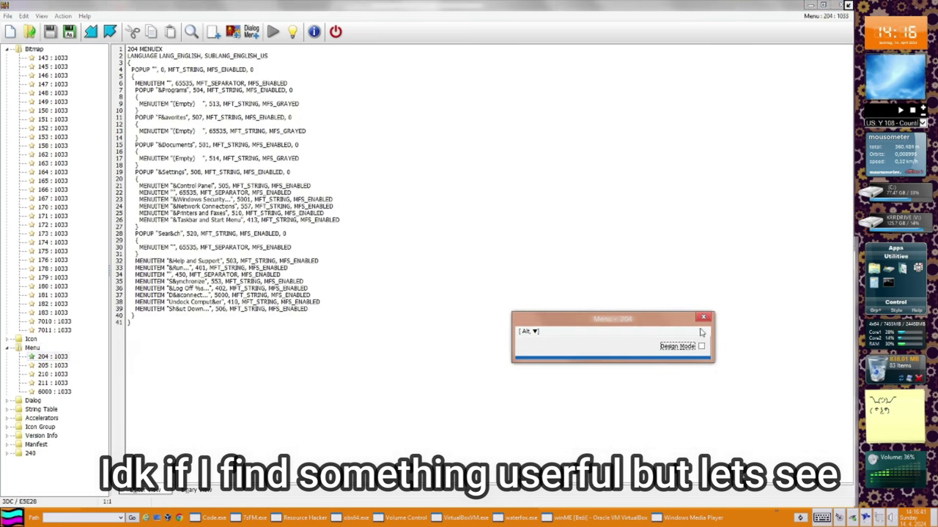
left_click(701, 347)
- View the menu resources that follow 204, starting with 205
left_click(47, 364)
key("Down")
key("Down")
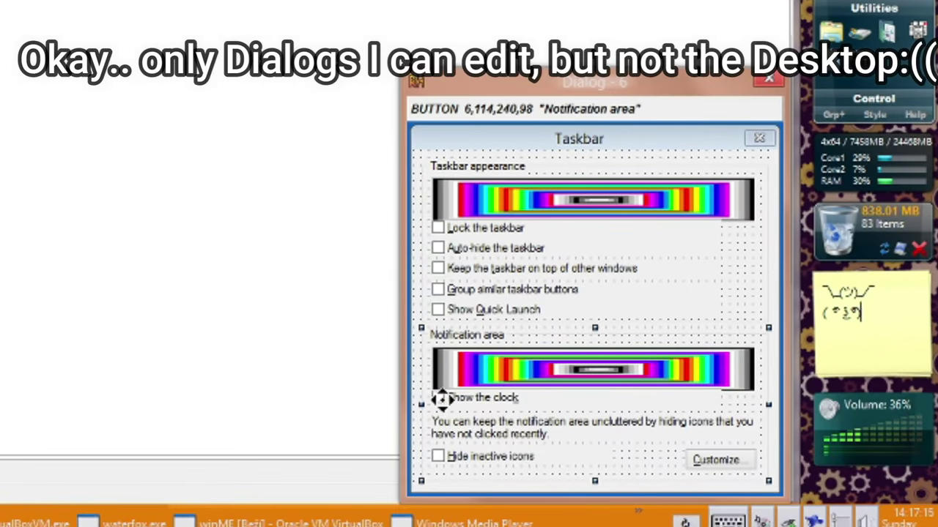
- Shift the Notification area group box in the Taskbar dialog and review the style options of the Customize button
left_click_drag(498, 422, 501, 394)
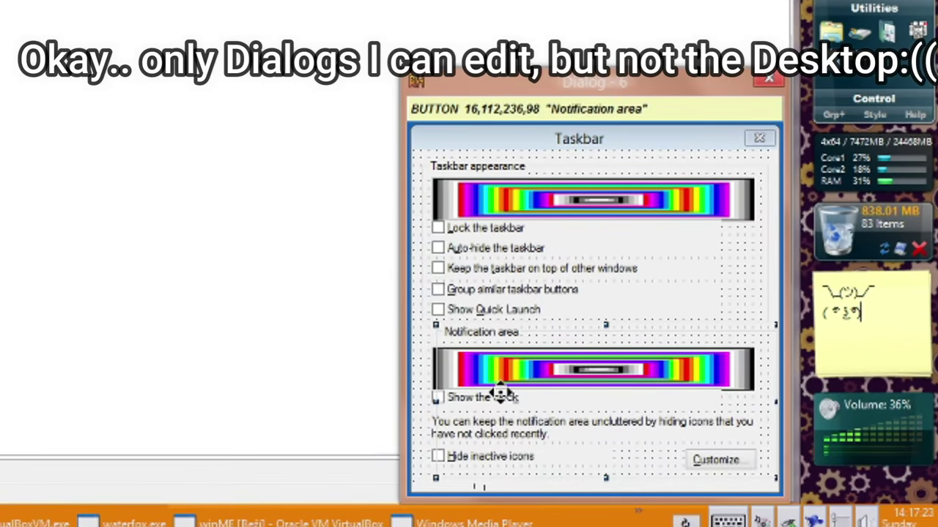
left_click_drag(453, 335, 603, 393)
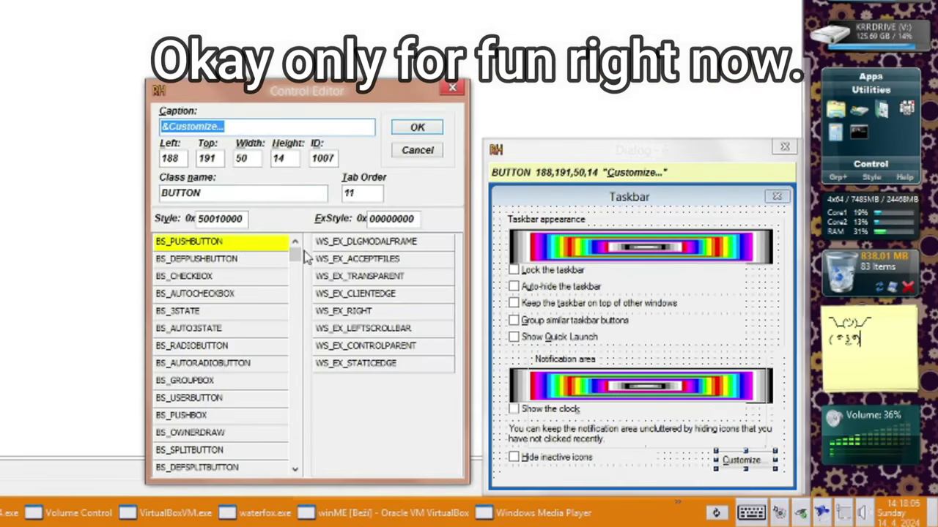
scroll(306, 258, "down", 5)
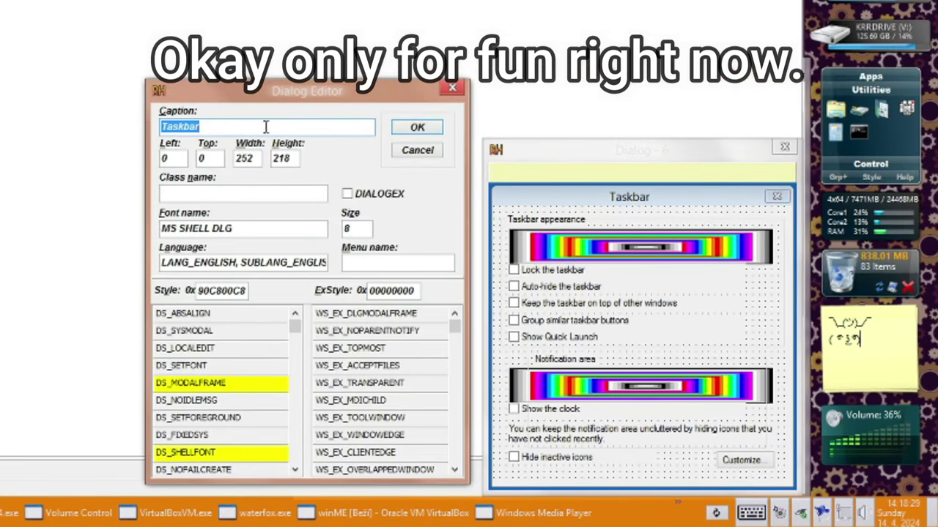
- Give the Taskbar dialog minimize and maximize boxes, a thick frame, and the WS_EX_DLGMODALFRAME, WS_EX_OVERLAPPEDWINDOW and WS_EX_APPWINDOW extended styles
scroll(244, 433, "down", 5)
scroll(244, 433, "up", 10)
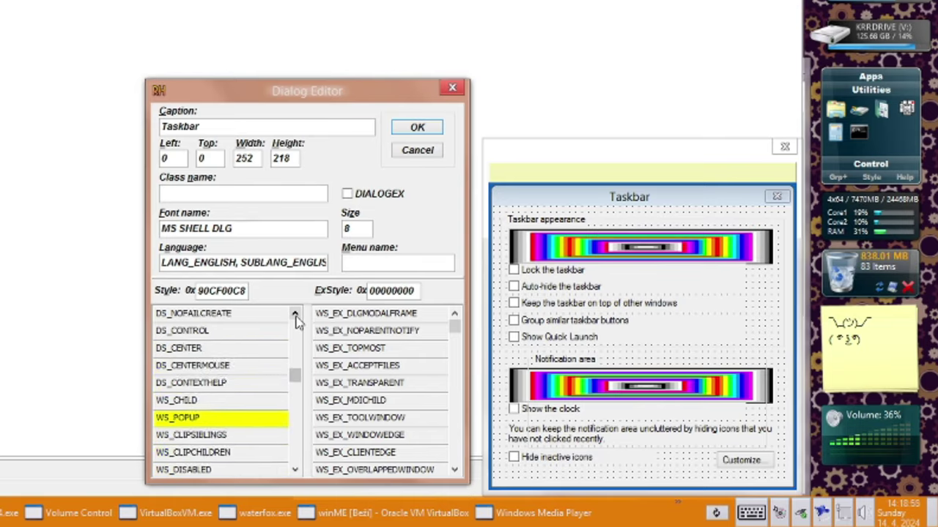
scroll(381, 389, "down", 5)
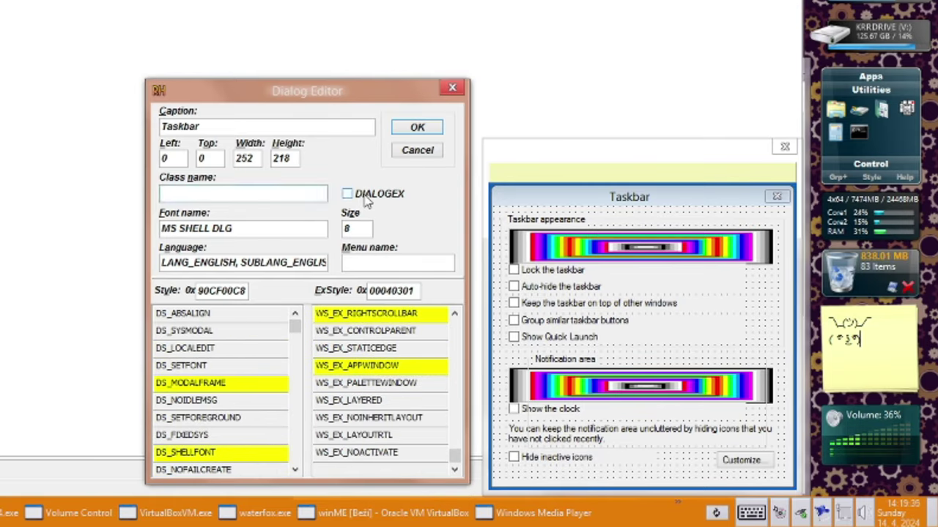
key("Return")
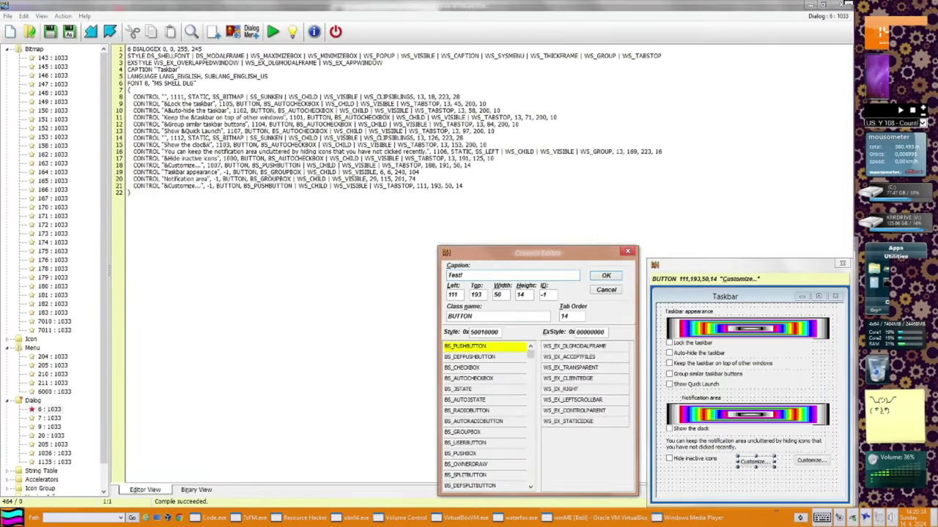
- Caption the Taskbar dialog's added button "Test!" and move the blank control beside Restore Defaults left in the notification dialog
key("Return")
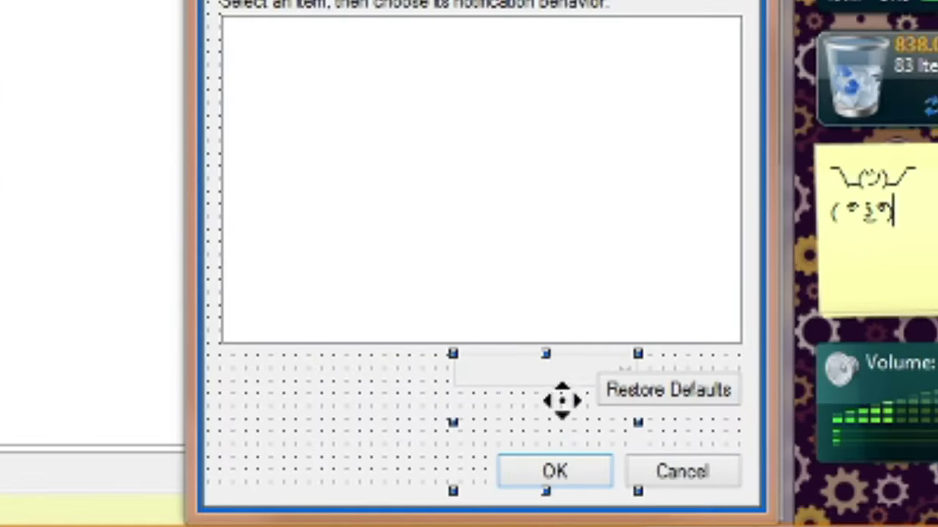
left_click_drag(561, 400, 336, 401)
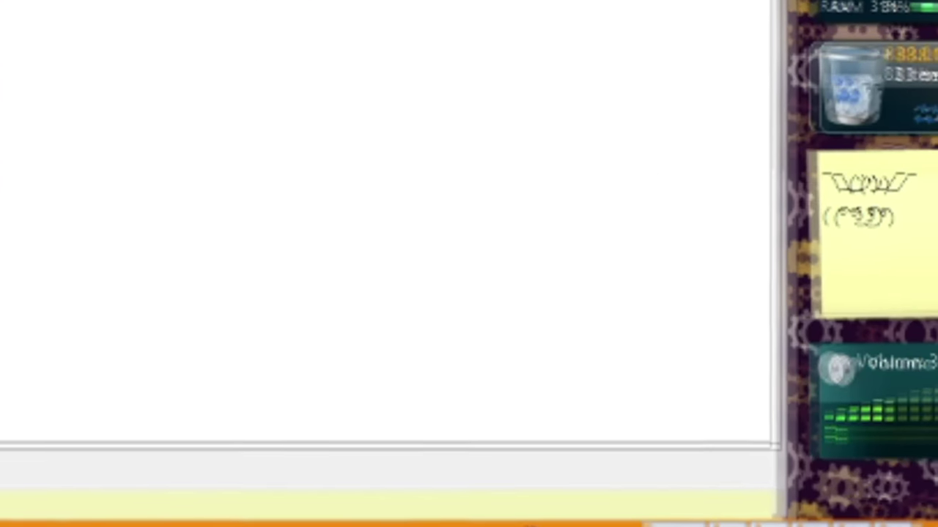
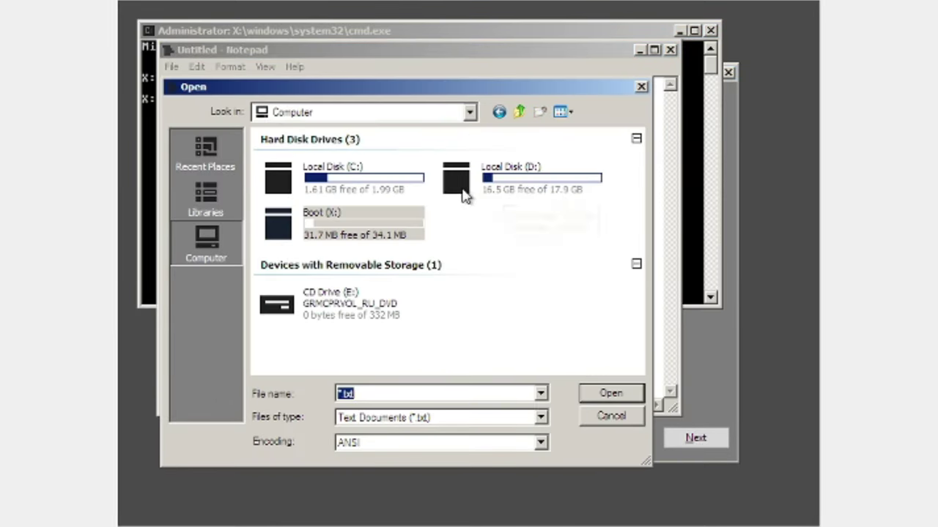
- In Notepad's Open dialog, go to the WINDOWS folder on drive D: and list all file types down to the explorer files
double_click(531, 190)
double_click(427, 180)
left_click(436, 417)
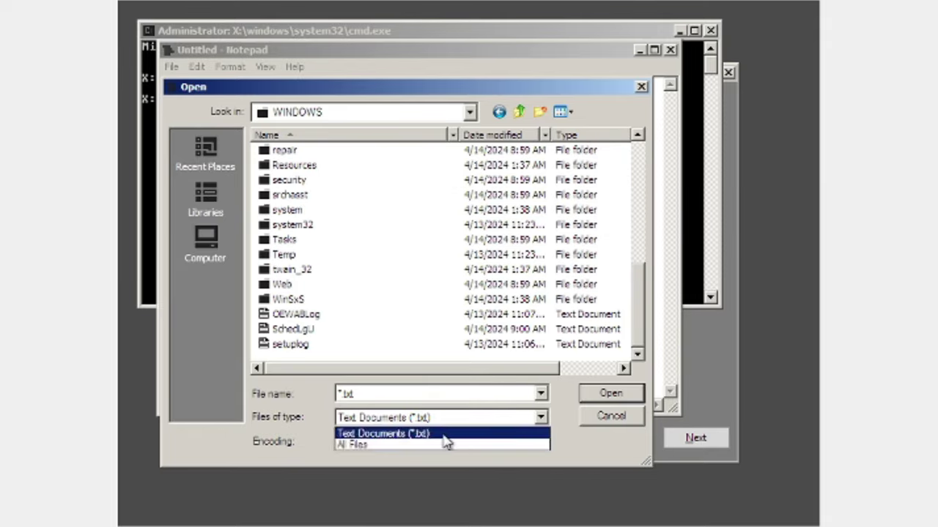
left_click(446, 444)
left_click_drag(636, 162, 597, 245)
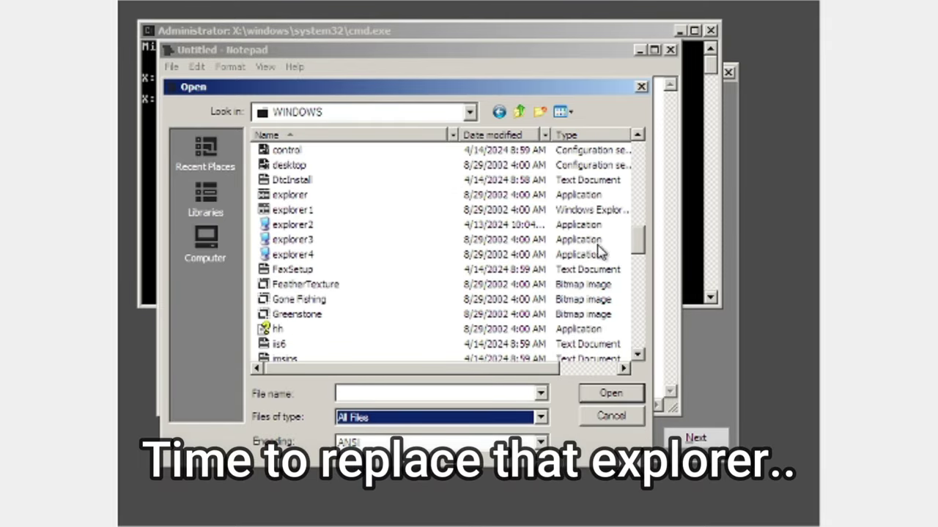
- Rename the explorer2 application in the WINDOWS folder to explorer
left_click(302, 227)
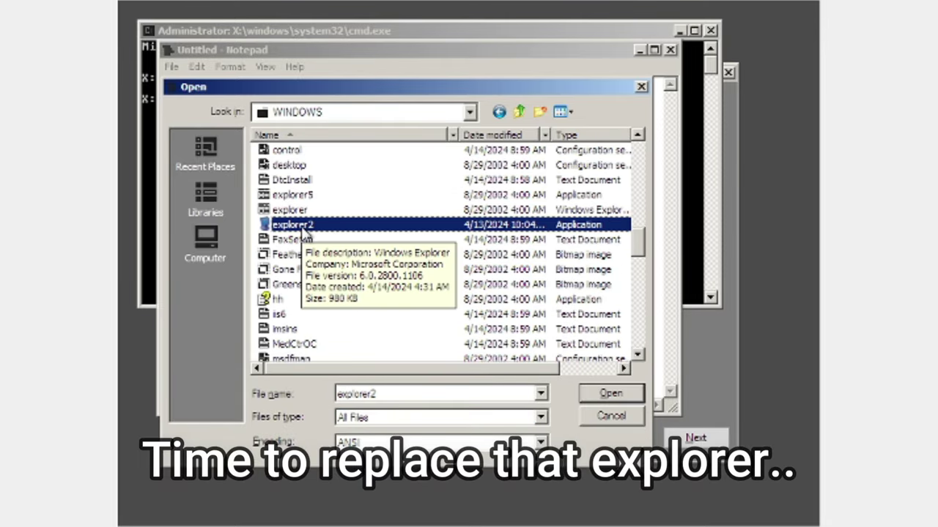
left_click(293, 225)
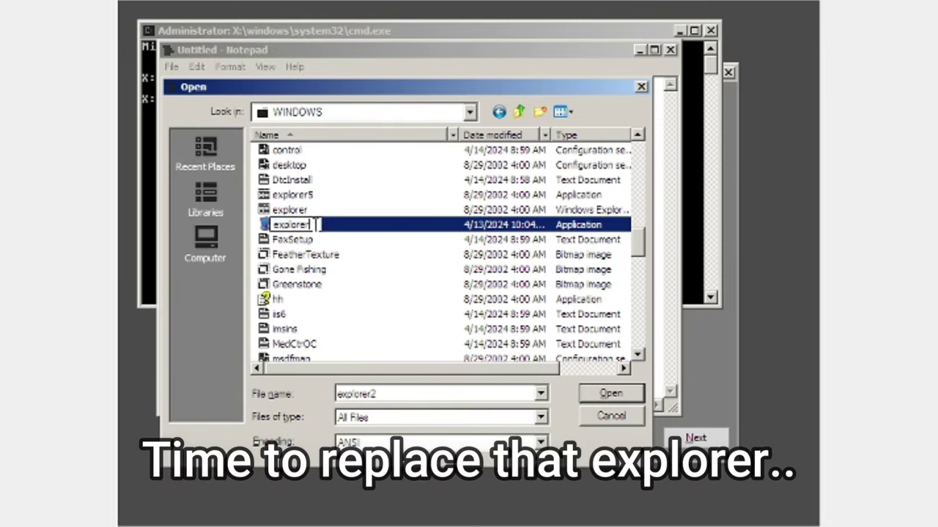
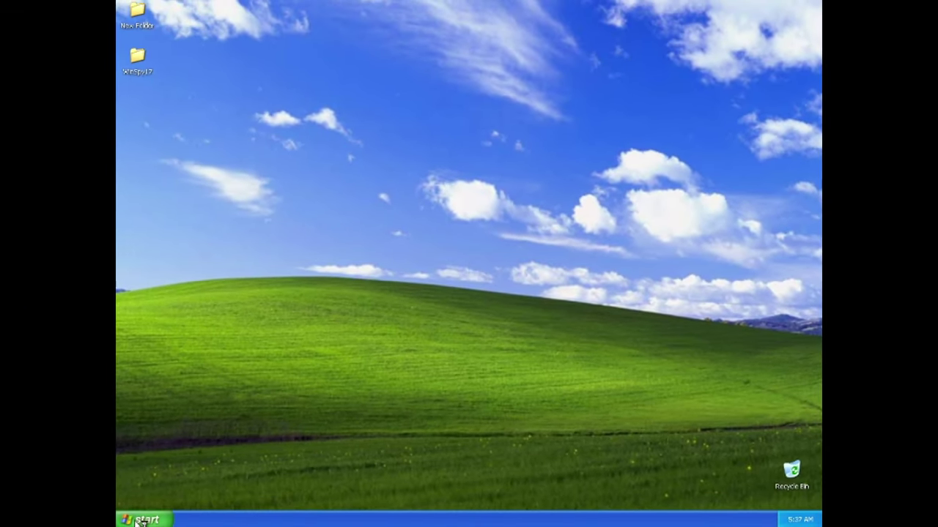
- Browse through My Computer to the WINDOWS folder on drive E: and try running its explorer application
left_click(142, 519)
left_click(275, 348)
left_click(284, 244)
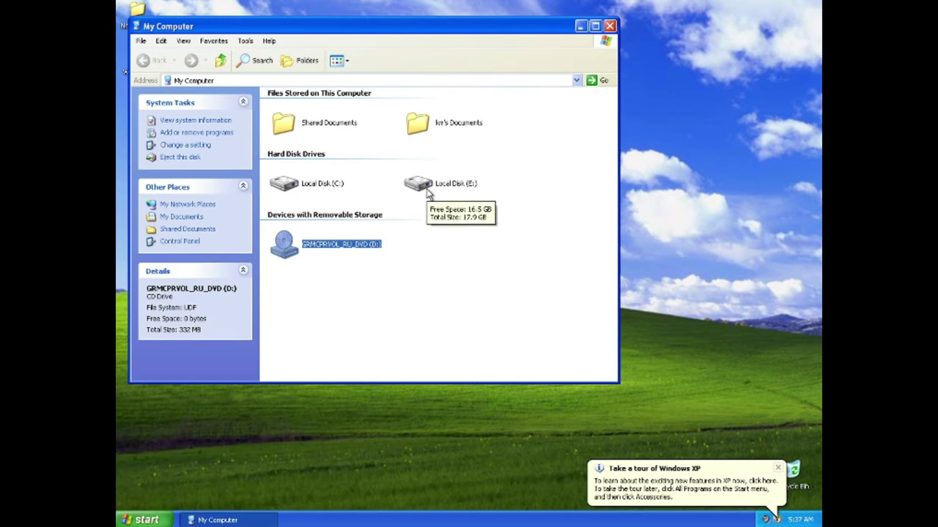
left_click_drag(556, 28, 634, 52)
double_click(497, 207)
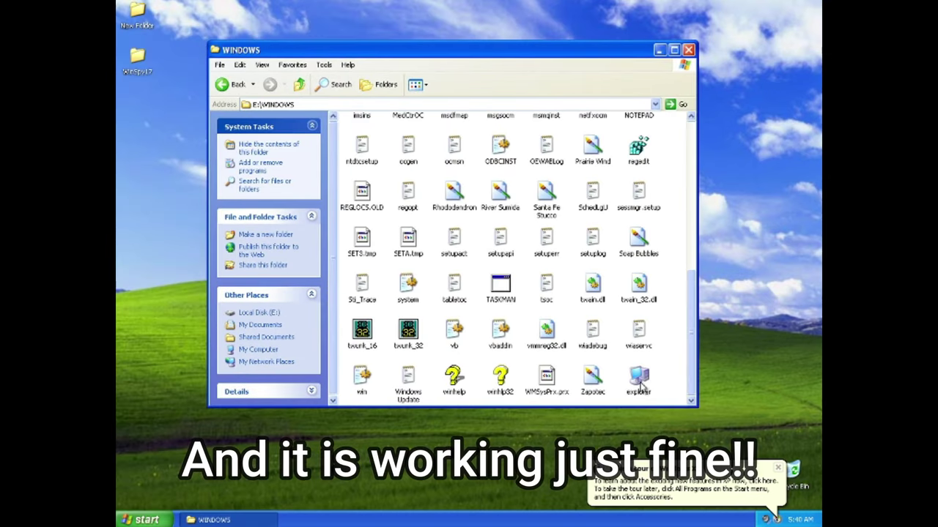
left_click(643, 378)
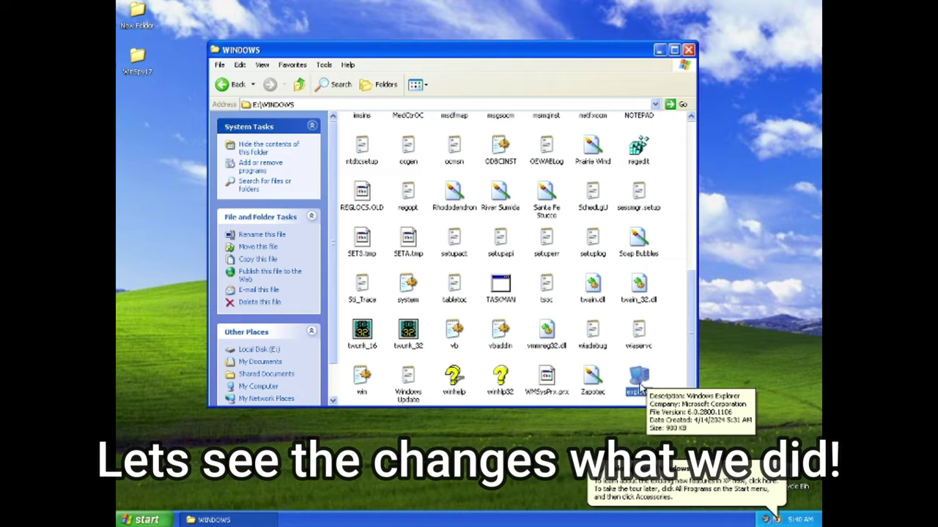
double_click(642, 378)
left_click(652, 81)
- Open the taskbar's properties and examine the modified Taskbar page
right_click(474, 519)
left_click(517, 509)
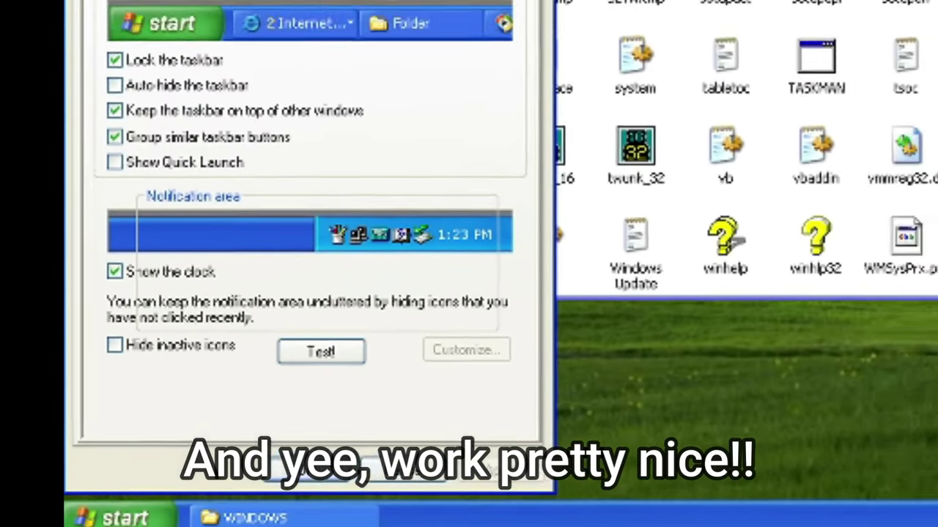
left_click(150, 141)
left_click(148, 228)
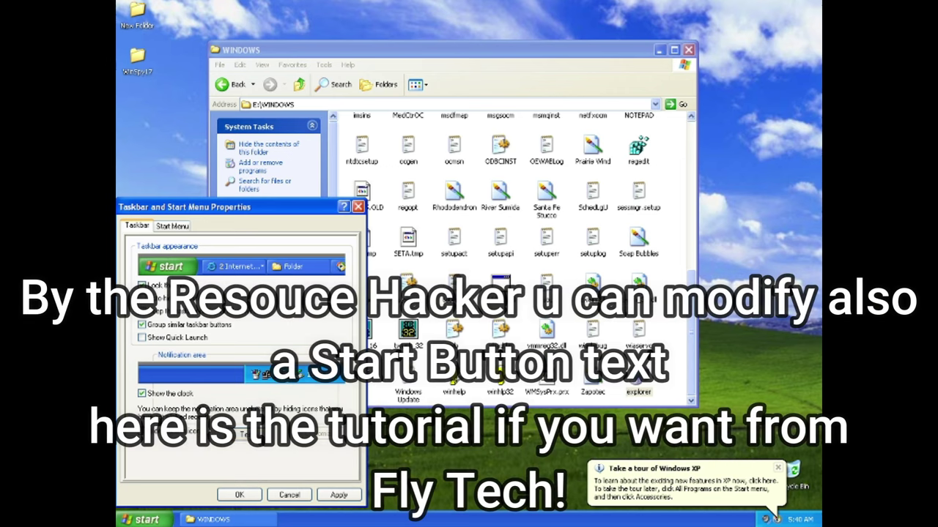
- On the Start Menu page, select the Classic Start menu style and check its customization options
left_click(173, 226)
left_click(175, 413)
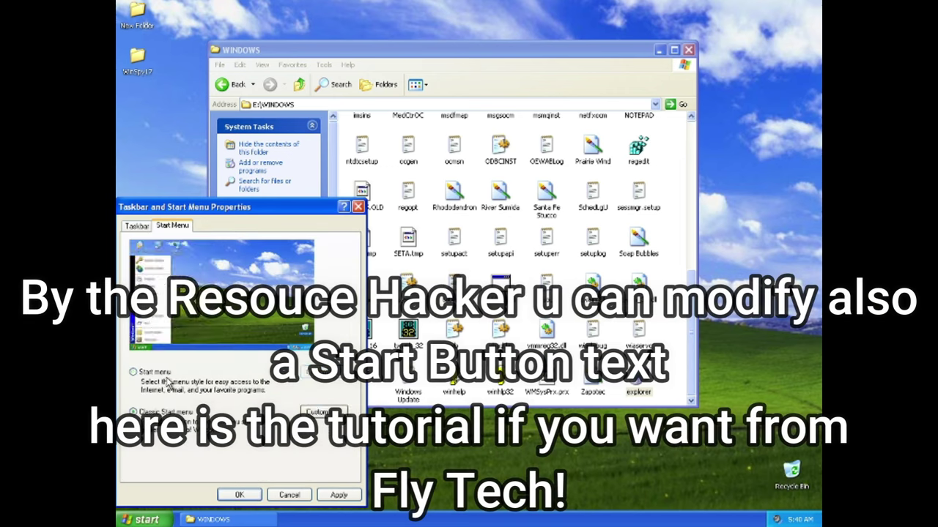
left_click(323, 413)
left_click(304, 447)
- Select the modern Start menu style and look through the pages of its customization dialog
left_click(156, 372)
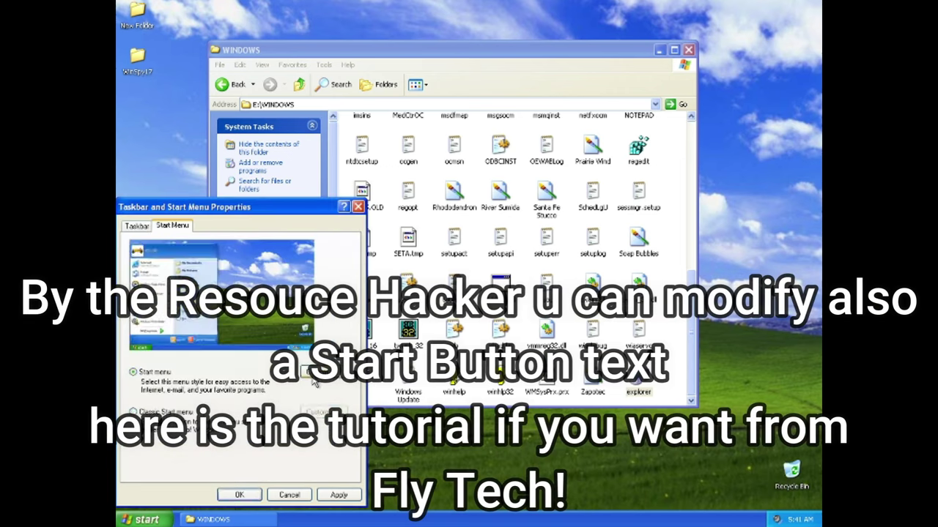
left_click(323, 413)
left_click(189, 272)
left_click(155, 272)
left_click(350, 488)
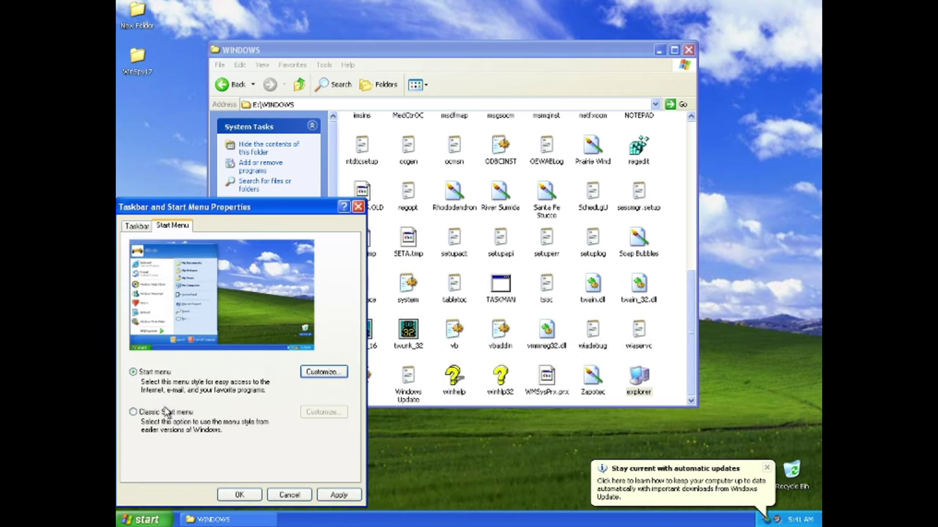
- Return to the Classic Start menu style and review its customization dialog once more
left_click(166, 412)
left_click(323, 413)
left_click(318, 459)
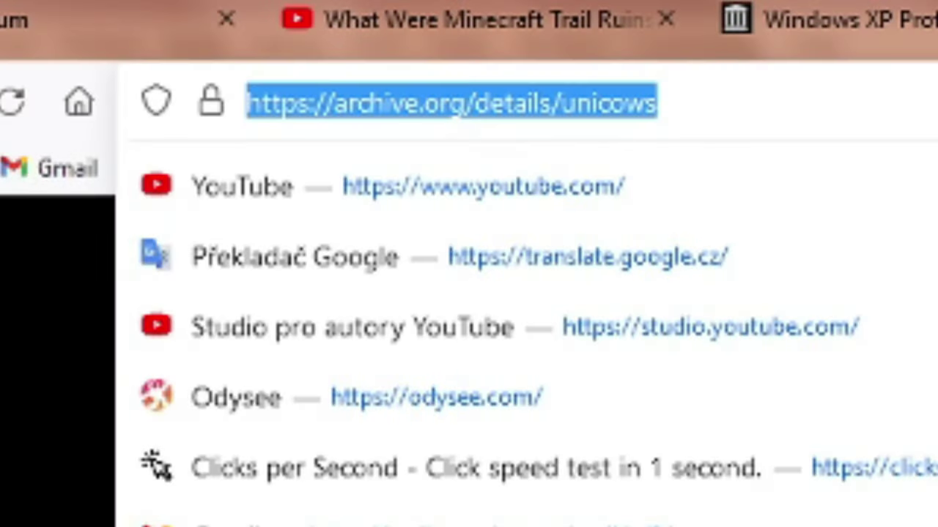
- In the Waterfox browser, search DuckDuckGo for "is possible to have desktop a window look"
type("is possi")
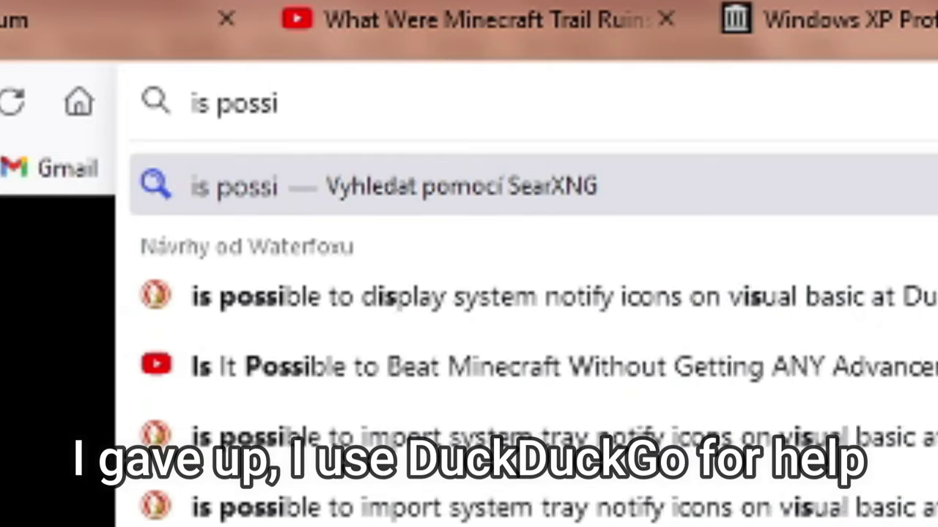
type("ble to gave desktop a window ")
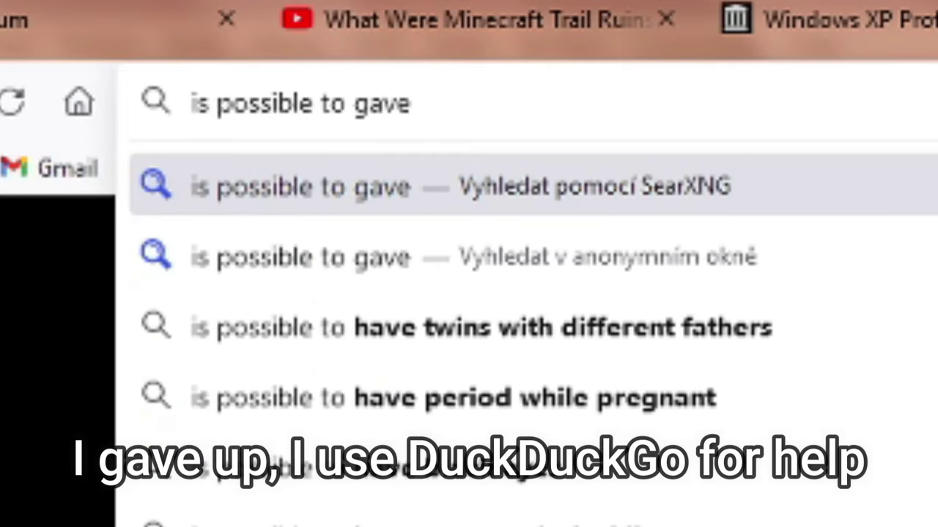
type("look")
key("Left")
key("Left")
key("Left")
key("Left")
key("Left")
key("Left")
key("Left")
key("Left")
key("Left")
key("Left")
key("Left")
key("Left")
key("Left")
key("Left")
key("Left")
key("Left")
key("Left")
key("Left")
key("Left")
key("Left")
key("BackSpace")
type("h")
key("Right")
key("Right")
key("Right")
key("Right")
key("Right")
key("Right")
key("Right")
key("Right")
key("Right")
key("Right")
key("Right")
key("Right")
key("Right")
key("Right")
key("Right")
key("Right")
key("Right")
key("Right")
key("Right")
key("Right")
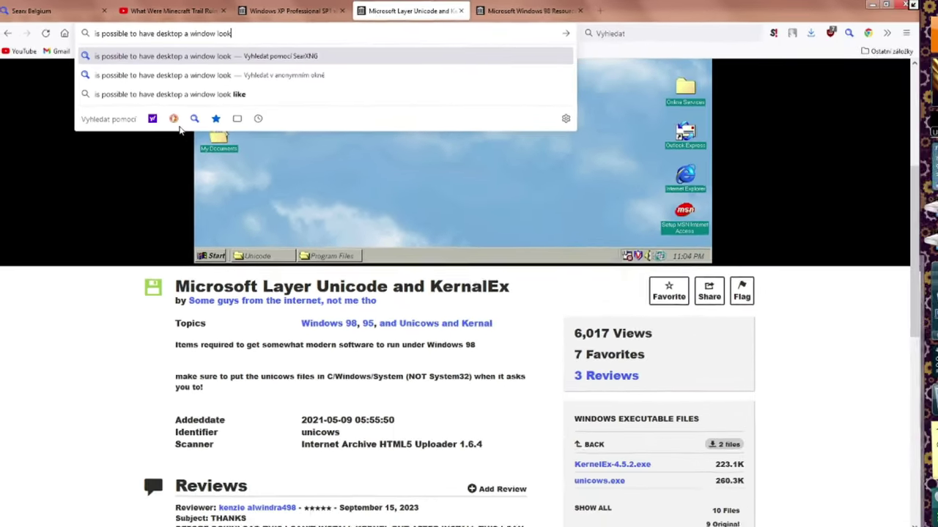
left_click(226, 170)
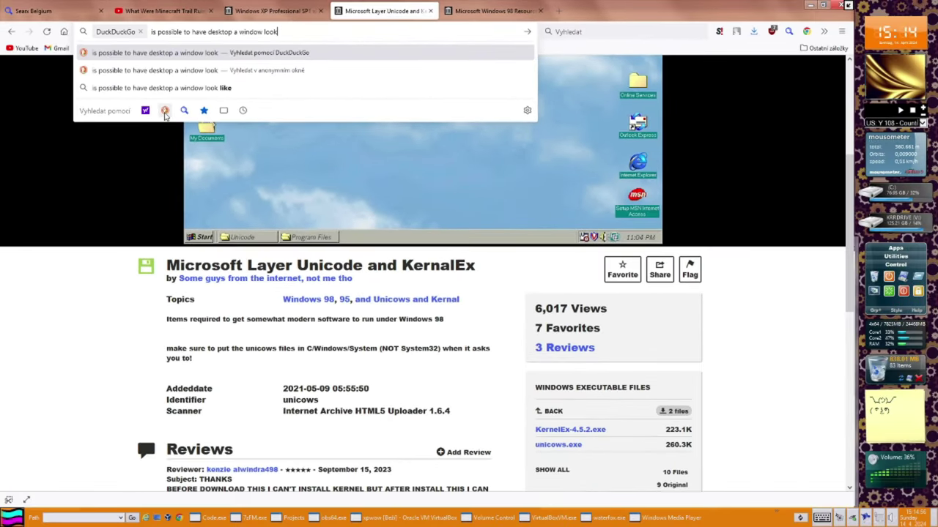
key("Return")
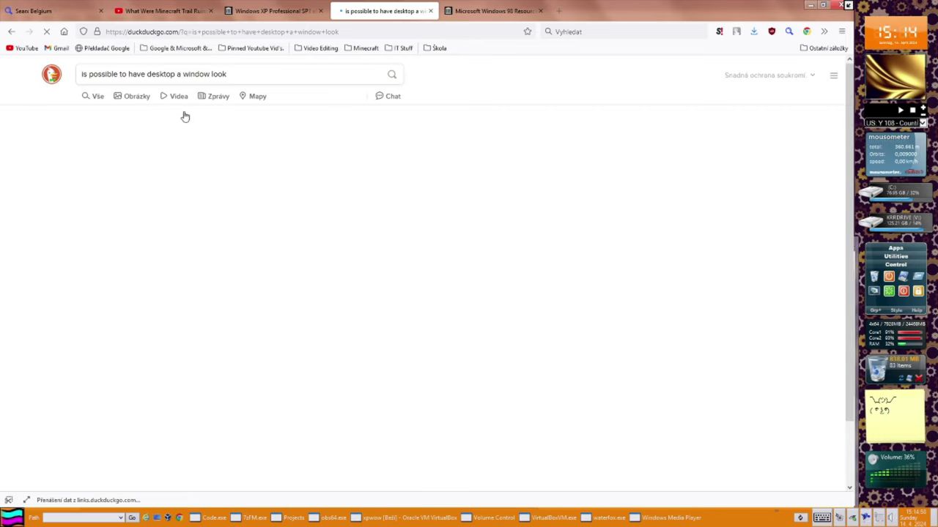
- Look through the search results and read the README of the Program Manager II repository on GitHub
scroll(249, 407, "down", 4)
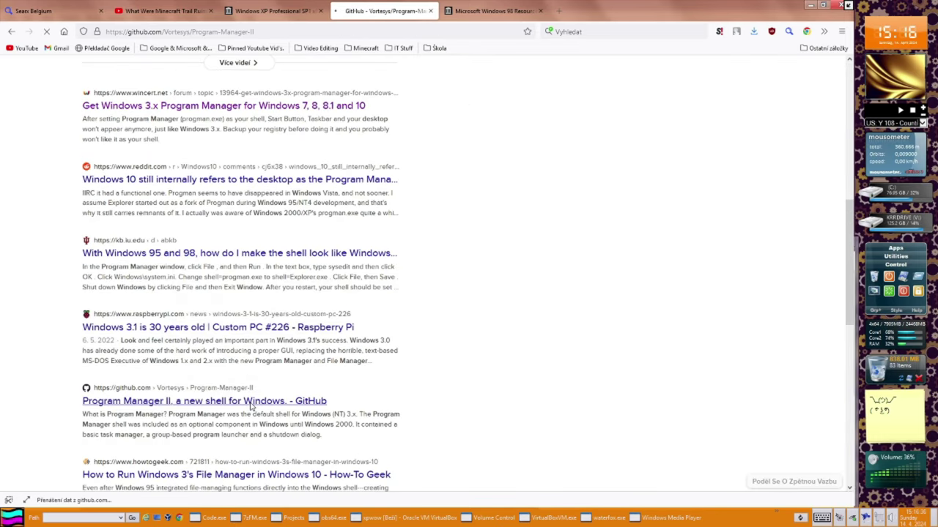
scroll(241, 393, "down", 5)
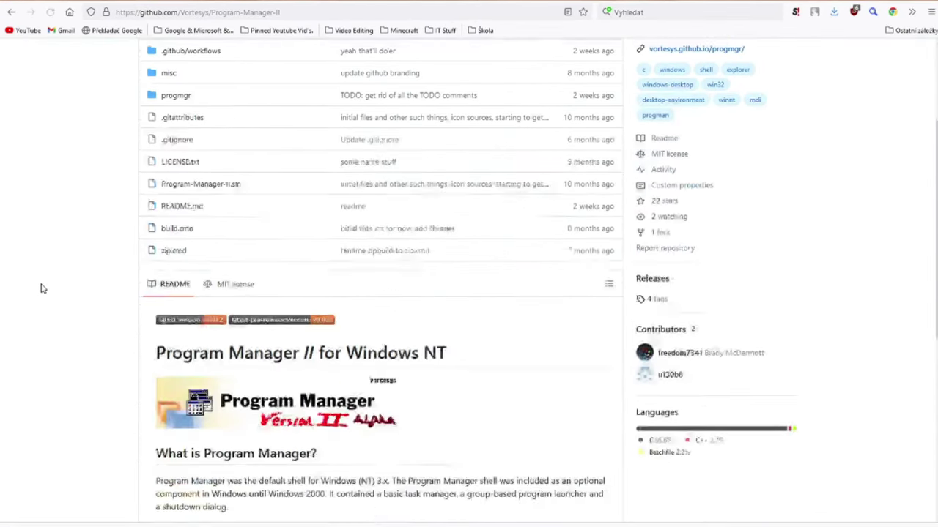
scroll(44, 297, "down", 1)
scroll(79, 281, "down", 3)
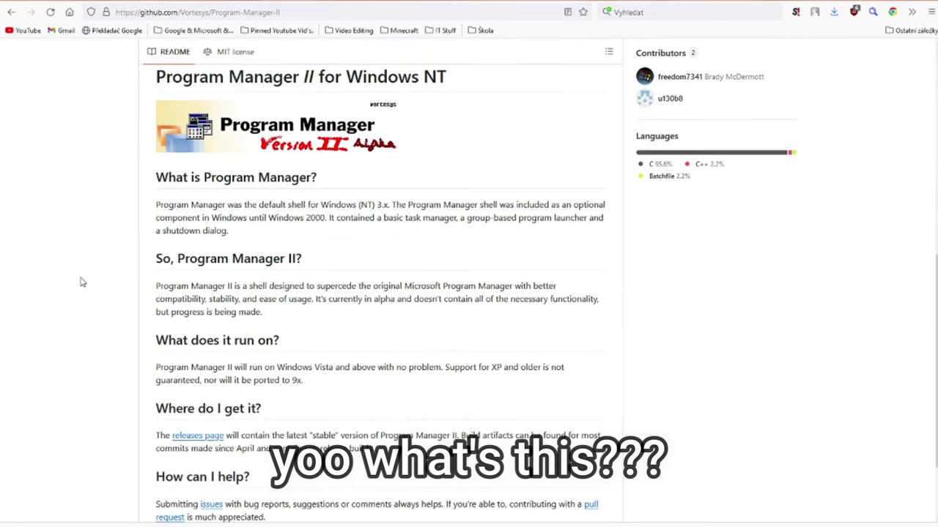
scroll(95, 282, "up", 2)
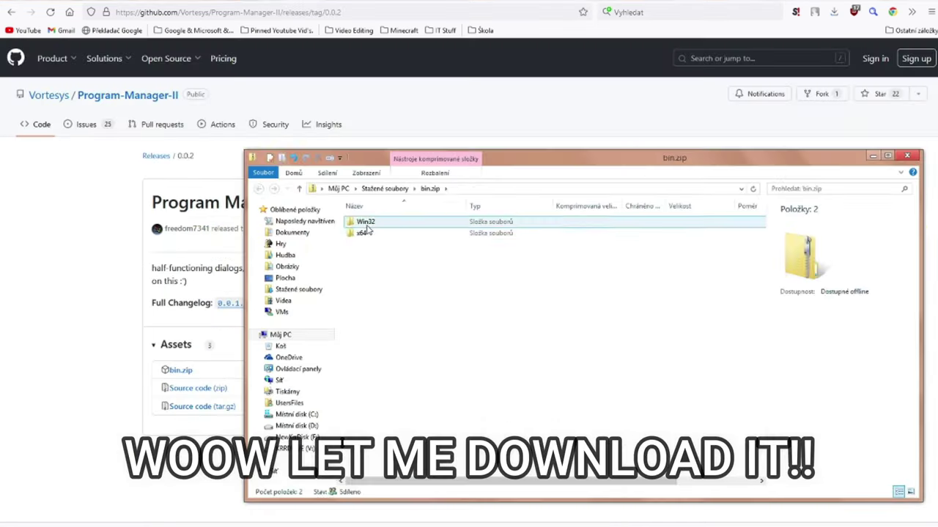
- Run progmgr.exe from the Release folder under Win32 in the downloaded bin.zip
double_click(360, 219)
double_click(360, 219)
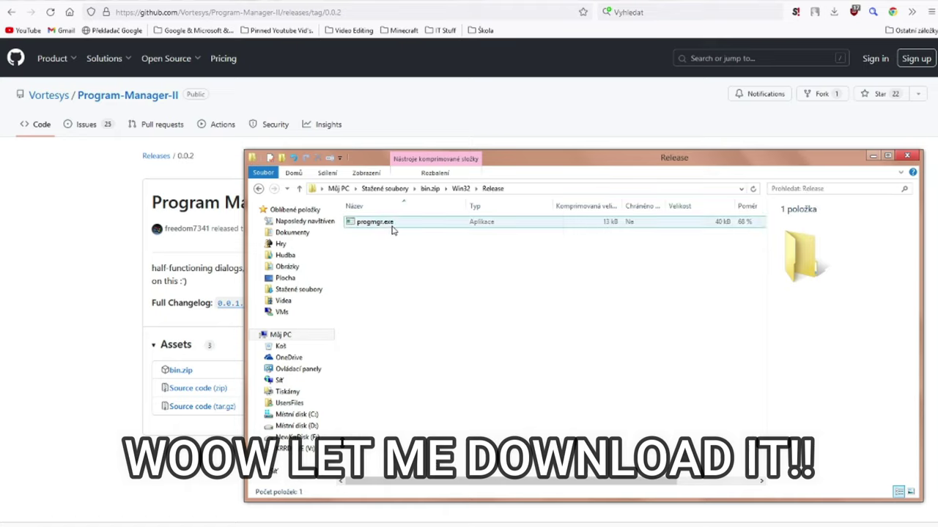
double_click(381, 222)
- Explore Program Manager II's commands, including those for new items, enlarge its window slightly and close the program
left_click(394, 111)
left_click(385, 111)
left_click(267, 110)
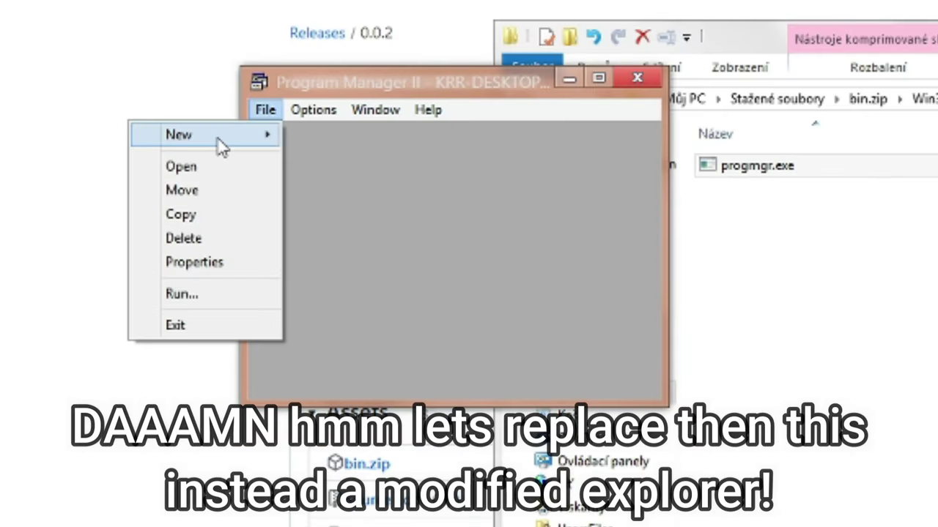
mouse_move(218, 139)
left_click(370, 136)
left_click(613, 293)
mouse_move(668, 407)
left_mouse_down()
mouse_move(774, 504)
mouse_move(692, 428)
left_mouse_up()
left_click(679, 180)
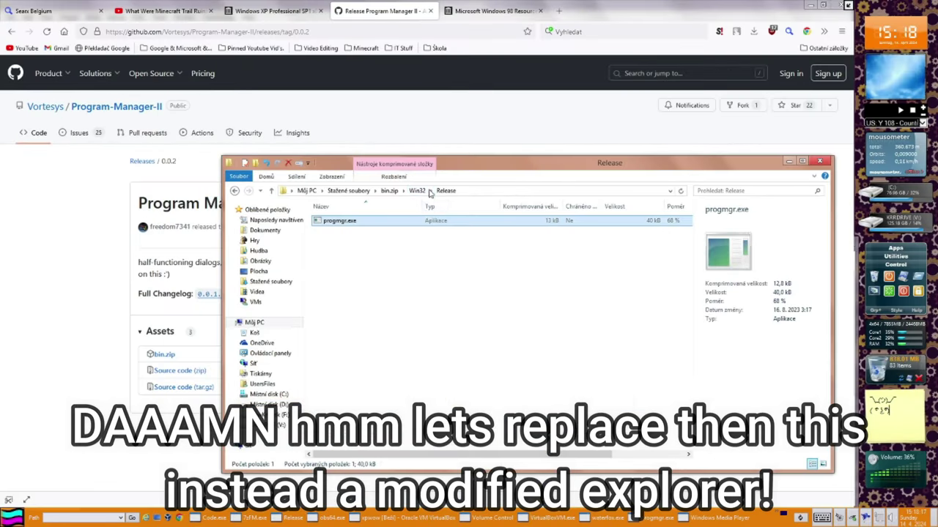
- Go to the Debug folder under Win32 in bin.zip and try running its progmgr.exe
left_click(419, 191)
double_click(334, 221)
double_click(335, 222)
left_click(438, 278)
left_click(537, 297)
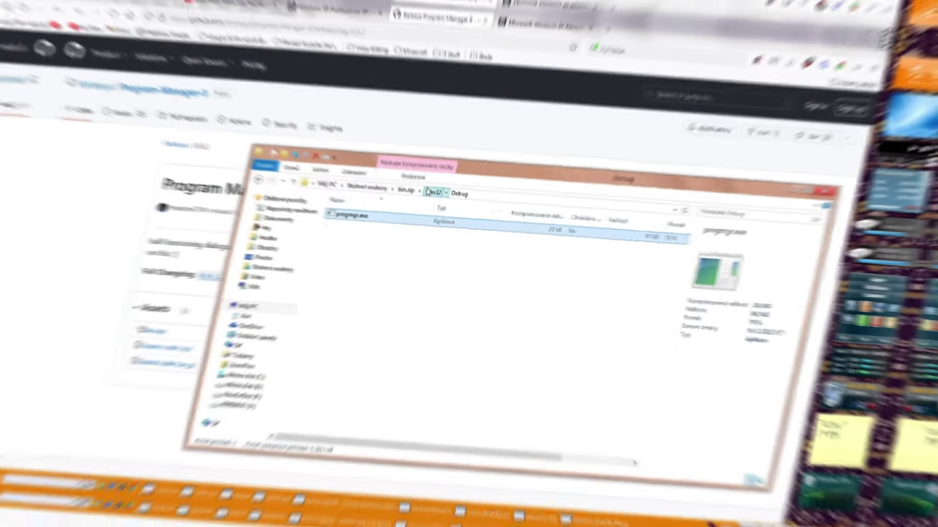